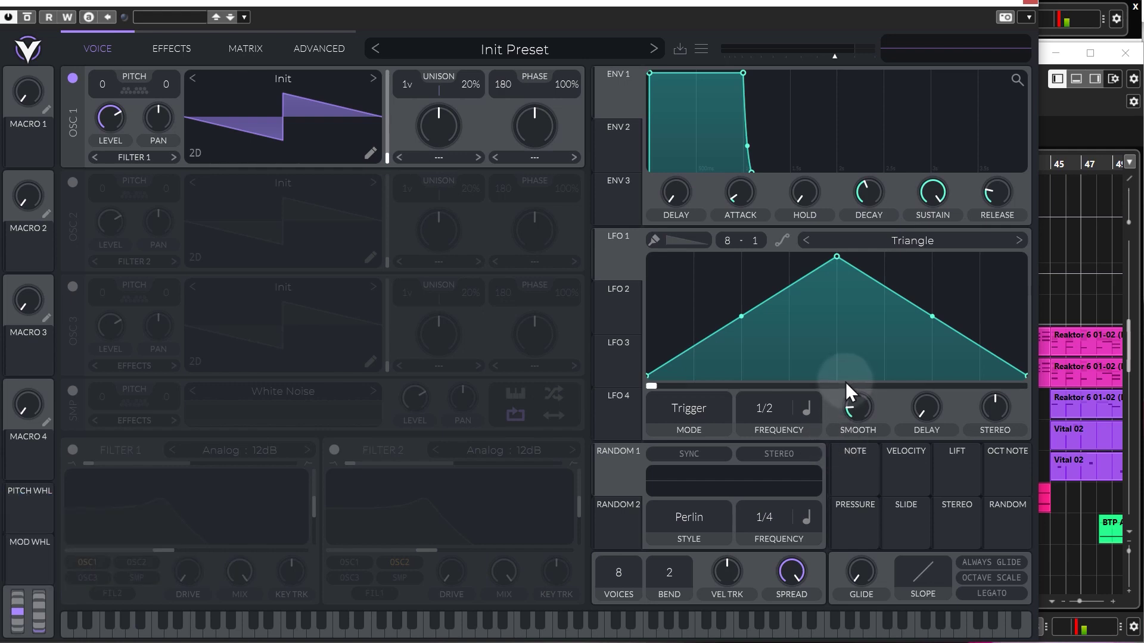
Step: Turn on Filter 1, morph its curve, and settle the cutoff near 21.53 semitones with low resonance
left_click(72, 450)
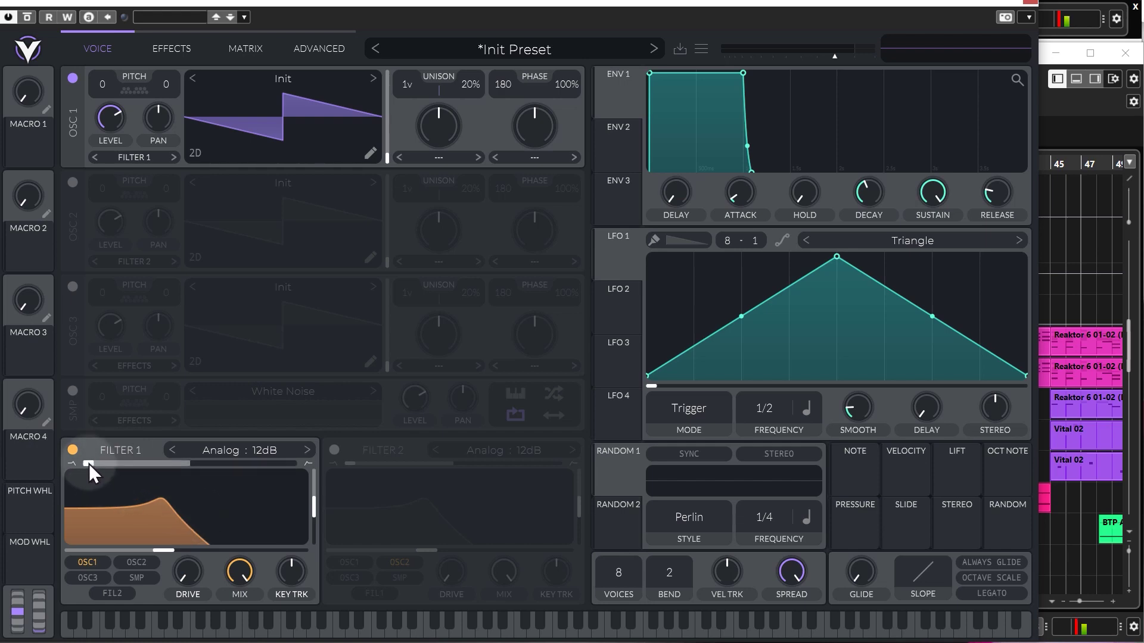
mouse_move(88, 464)
left_mouse_down()
mouse_move(321, 460)
mouse_move(86, 462)
left_mouse_up()
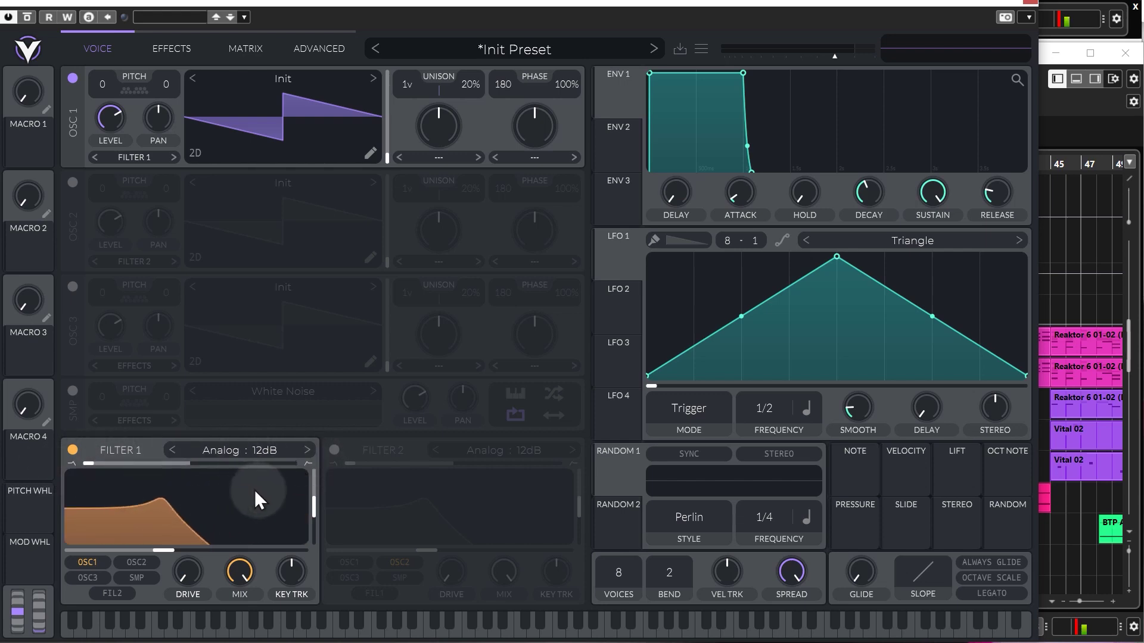
mouse_move(316, 510)
left_mouse_down()
mouse_move(317, 480)
mouse_move(319, 502)
left_mouse_up()
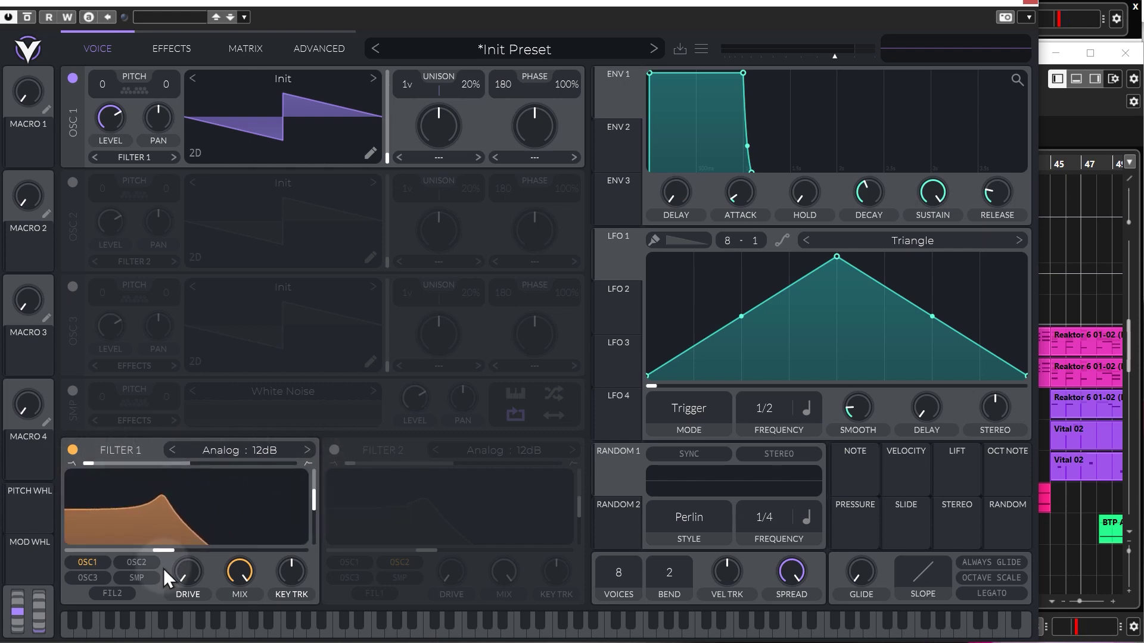
left_click_drag(167, 549, 275, 543)
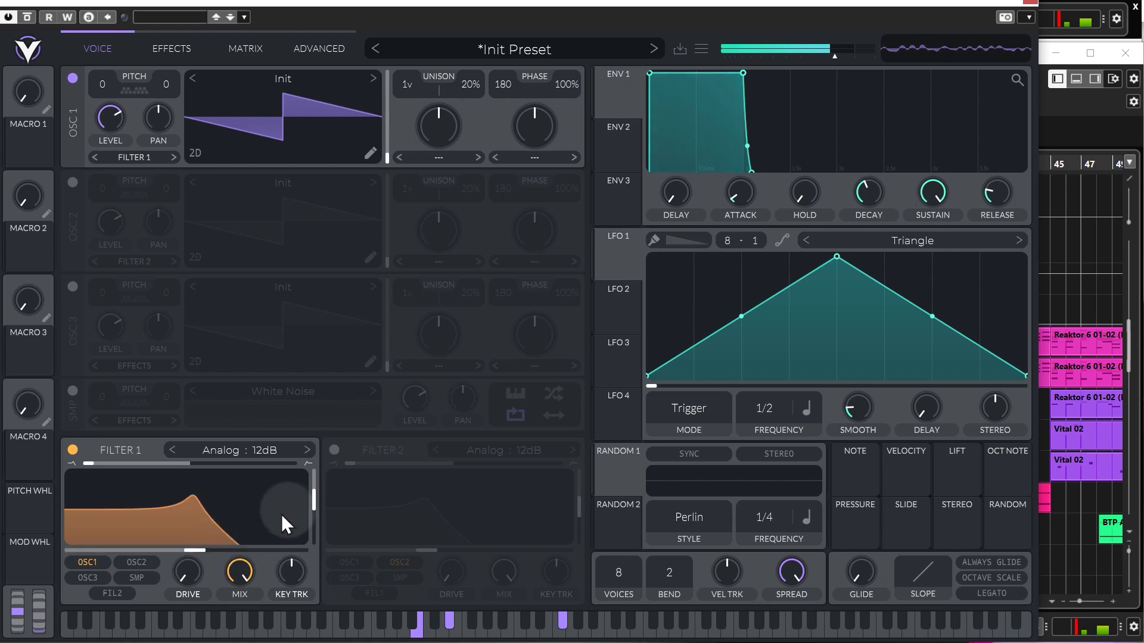
left_click_drag(313, 503, 318, 495)
mouse_move(192, 551)
left_mouse_down()
mouse_move(246, 546)
mouse_move(209, 552)
left_mouse_up()
left_click_drag(316, 494, 315, 509)
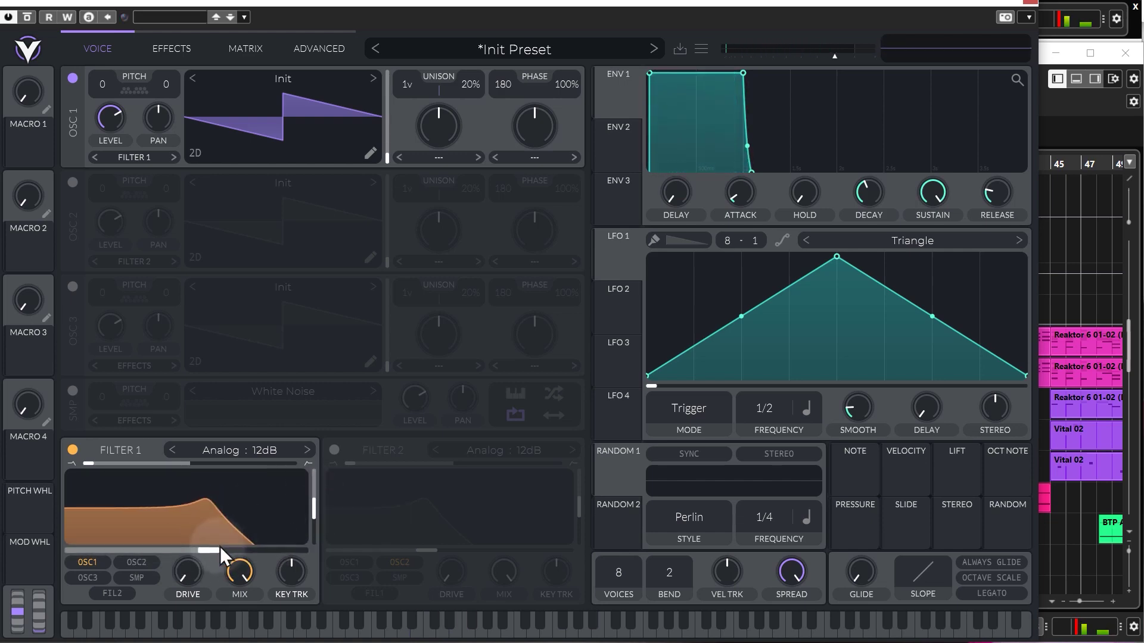
mouse_move(220, 546)
left_mouse_down()
mouse_move(201, 549)
mouse_move(237, 543)
left_mouse_up()
Step: Add strong key tracking to Filter 1 and compare it on low and high notes
mouse_move(295, 576)
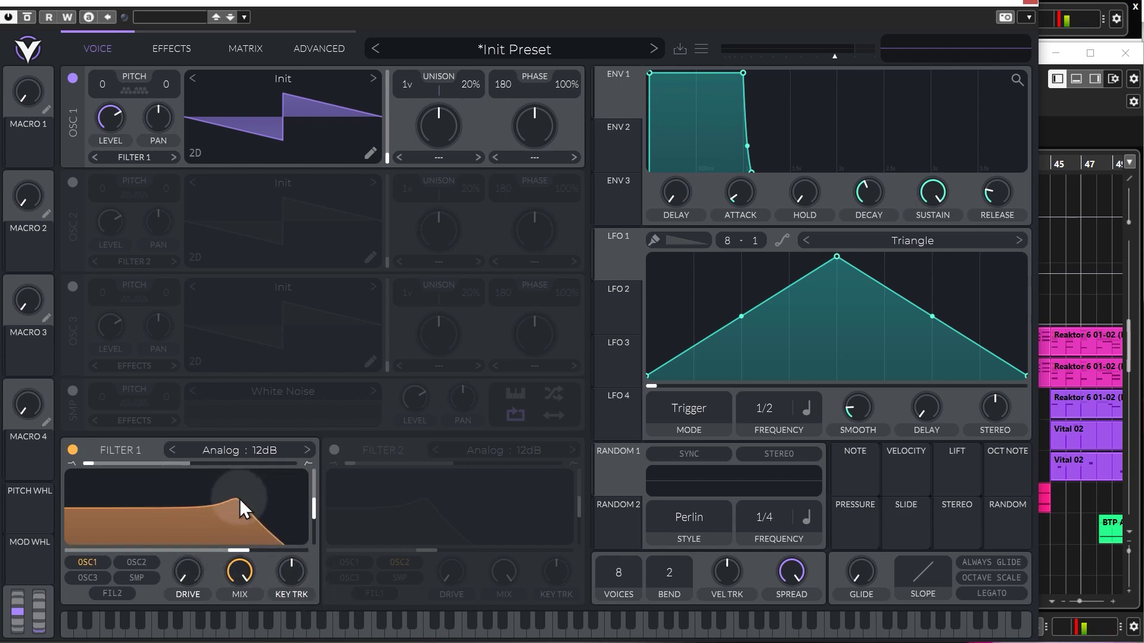
left_click_drag(291, 573, 292, 509)
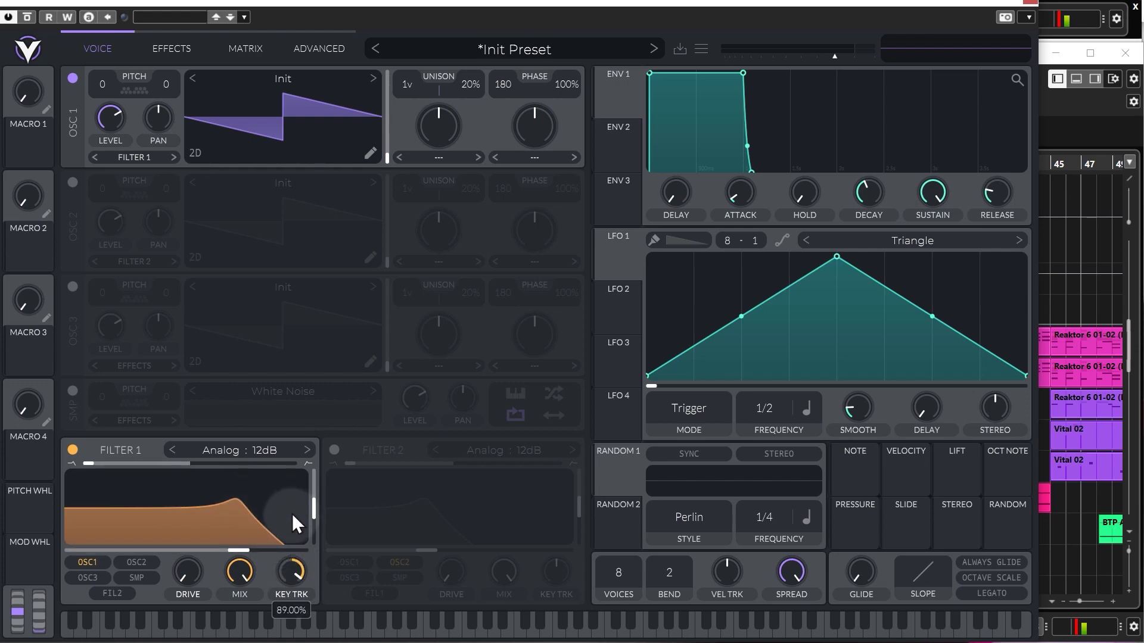
left_click(226, 631)
left_click(405, 630)
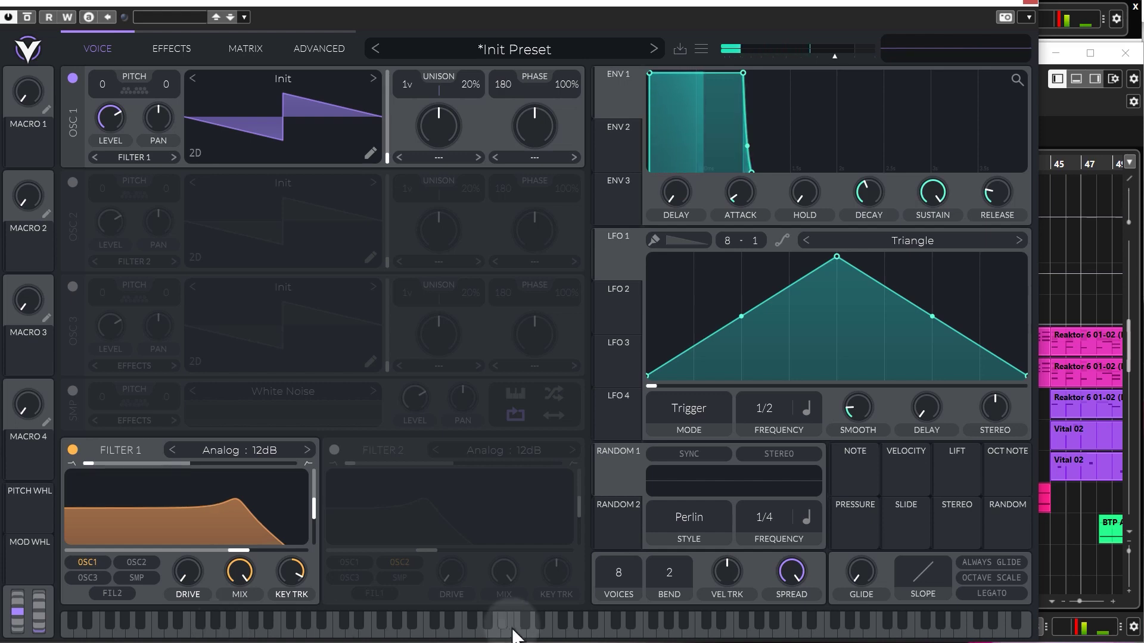
left_click(836, 631)
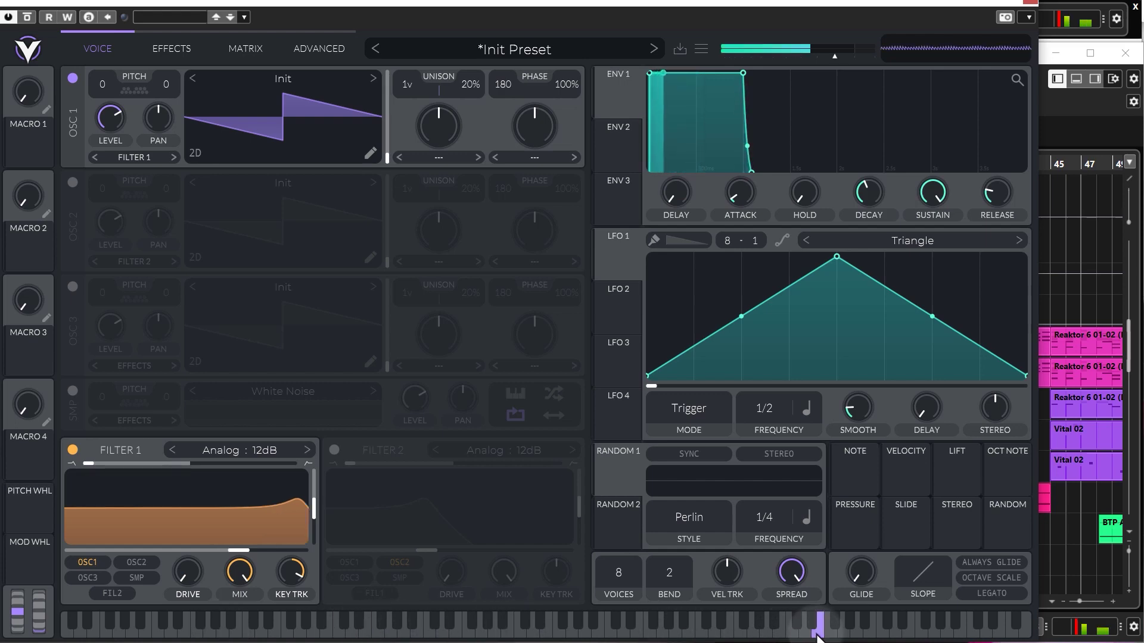
Step: Reset key tracking to zero, turn the filter mix down, and raise drive to 9.8 dB
double_click(291, 570)
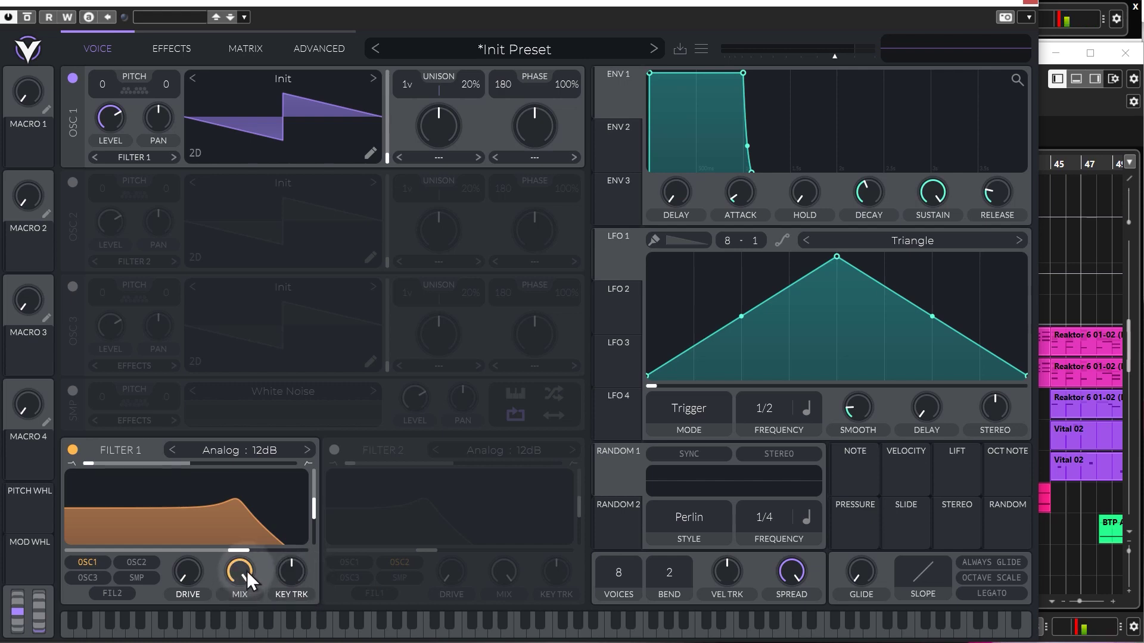
left_click_drag(246, 571, 233, 541)
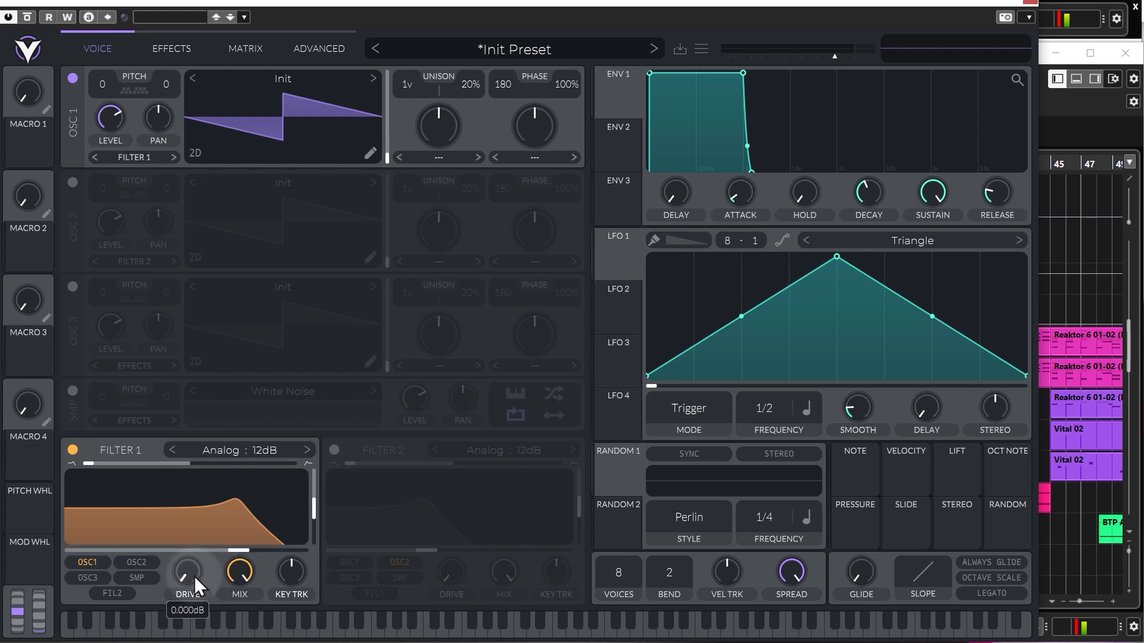
left_click_drag(191, 578, 195, 549)
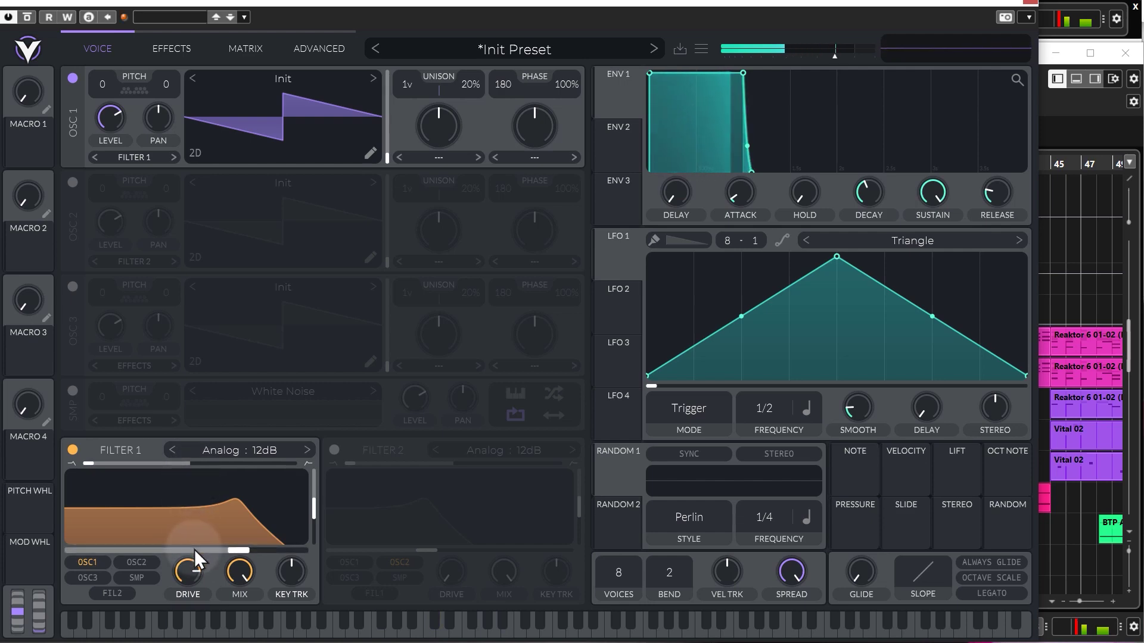
Step: Try the Dirty filter model on Filter 1 with drive lowered to 2.8 dB
left_click(230, 450)
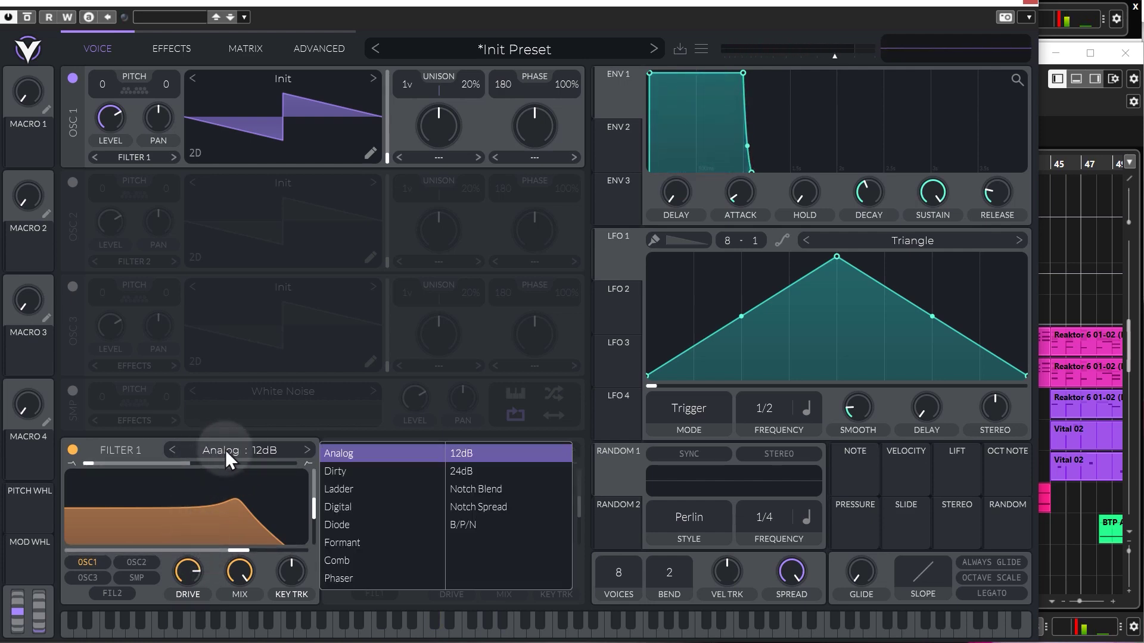
left_click(354, 470)
left_click_drag(192, 587, 188, 640)
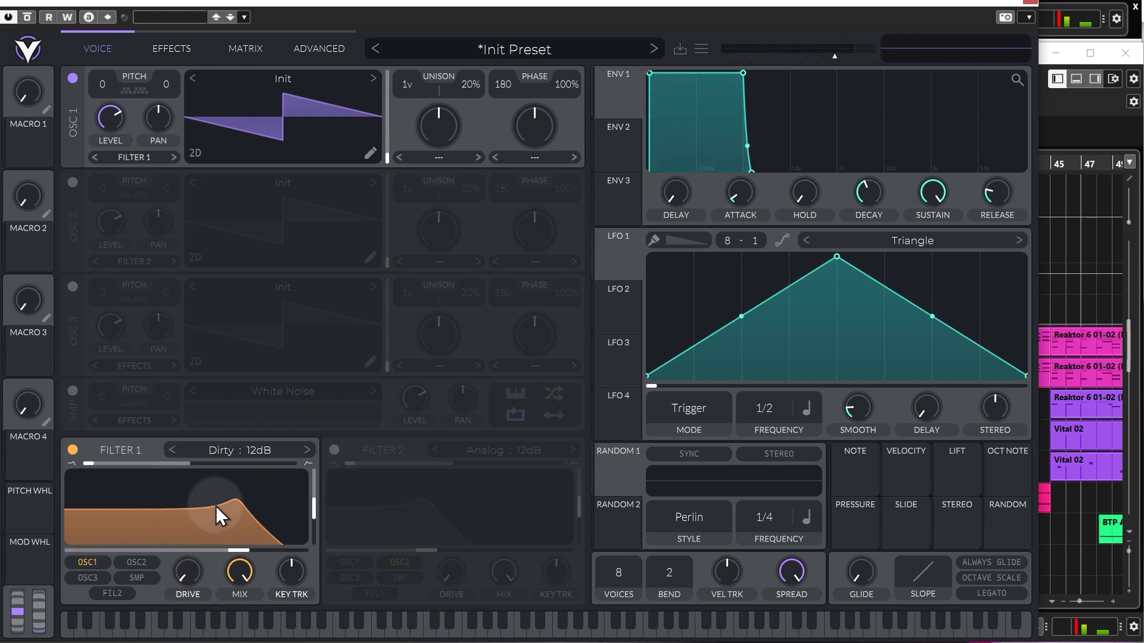
Step: Make Filter 1 a Comb Band Spread Flange+ at -20.92 semitones, and enable oscillator 2
left_click(220, 449)
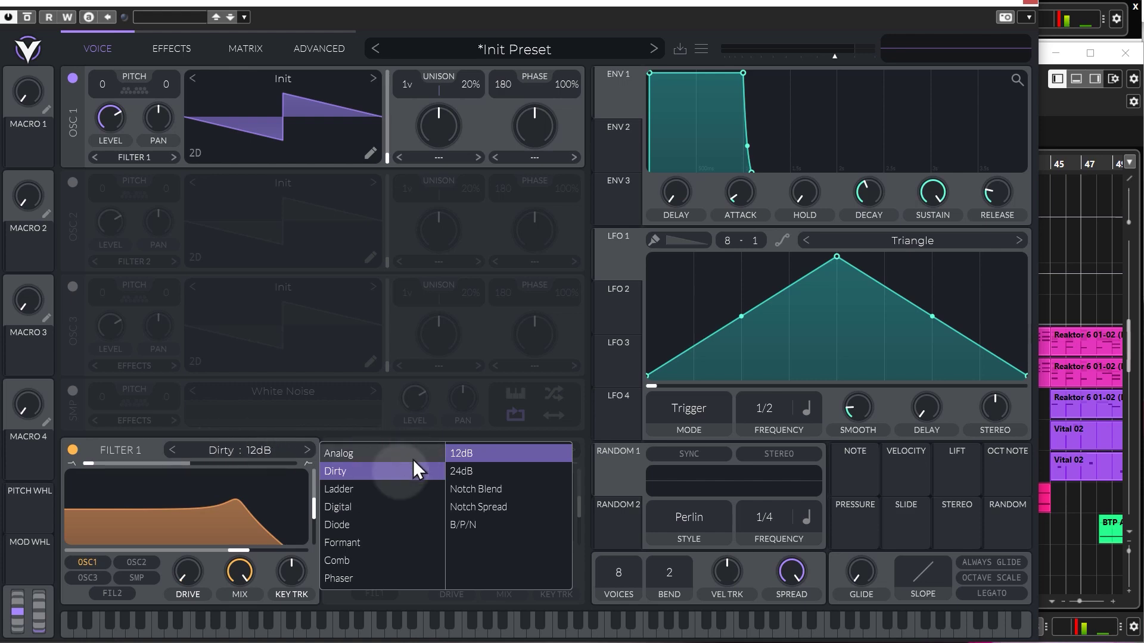
left_click(356, 544)
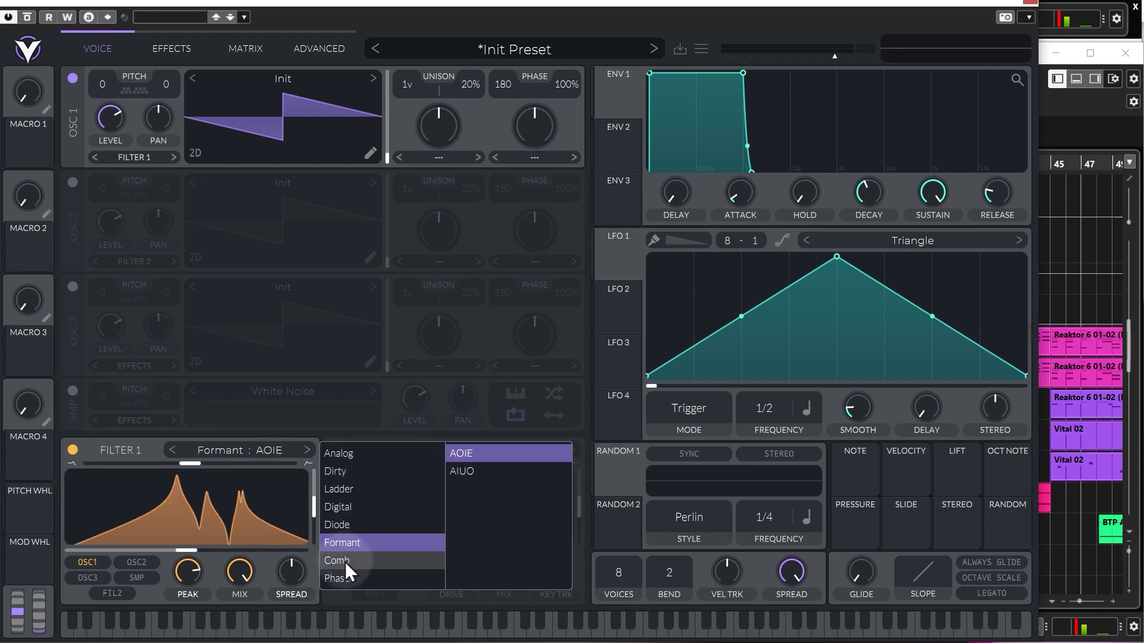
left_click(345, 562)
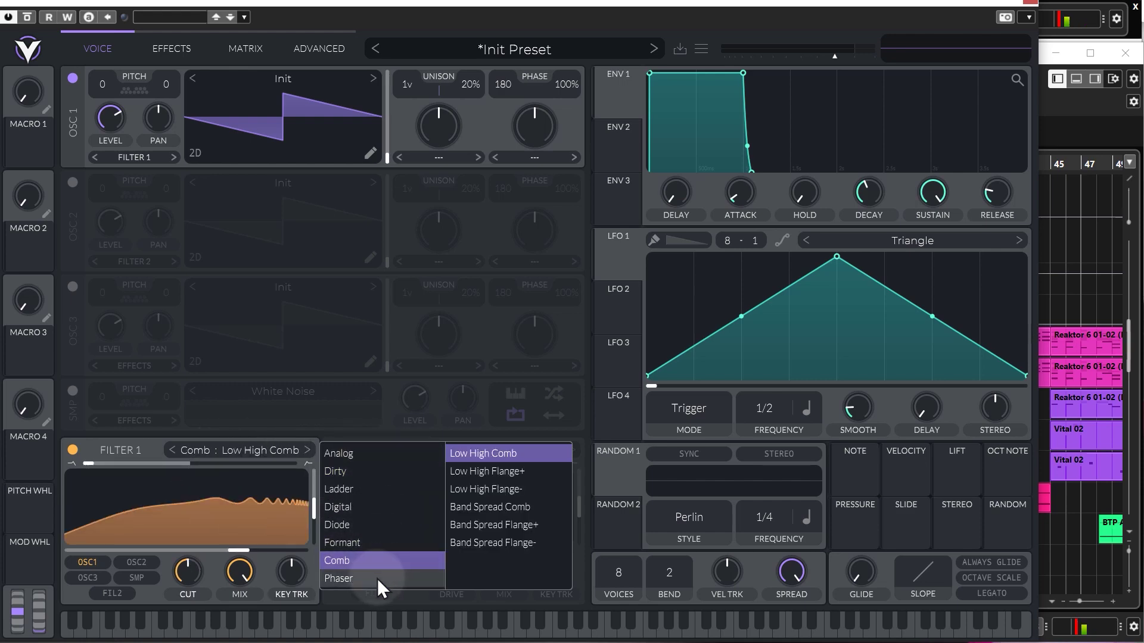
left_click(481, 526)
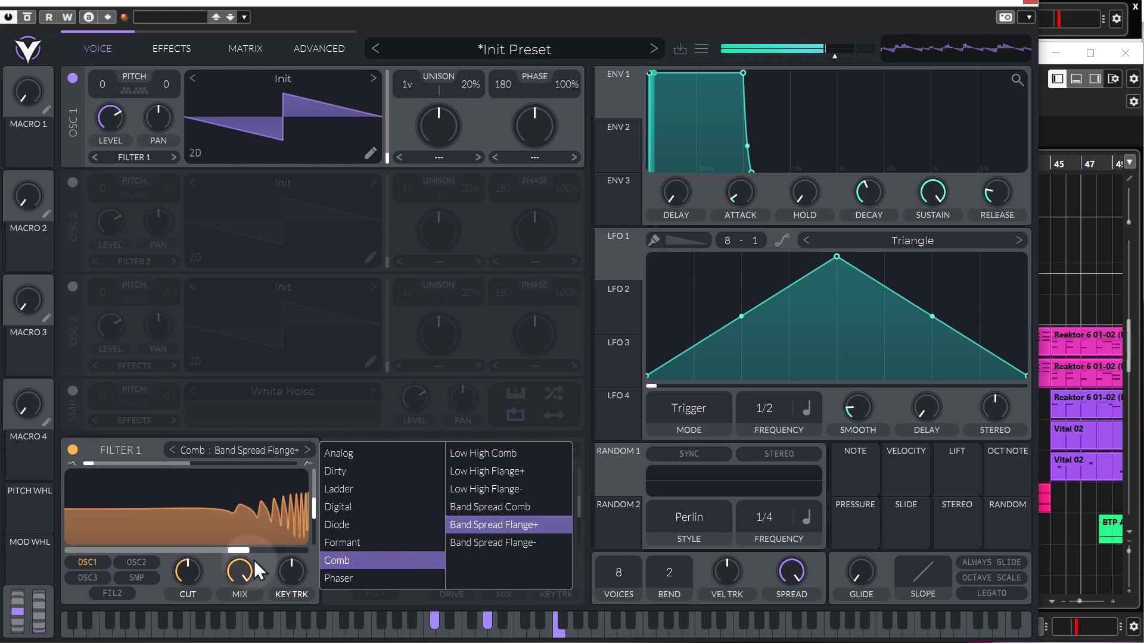
left_click_drag(237, 551, 174, 556)
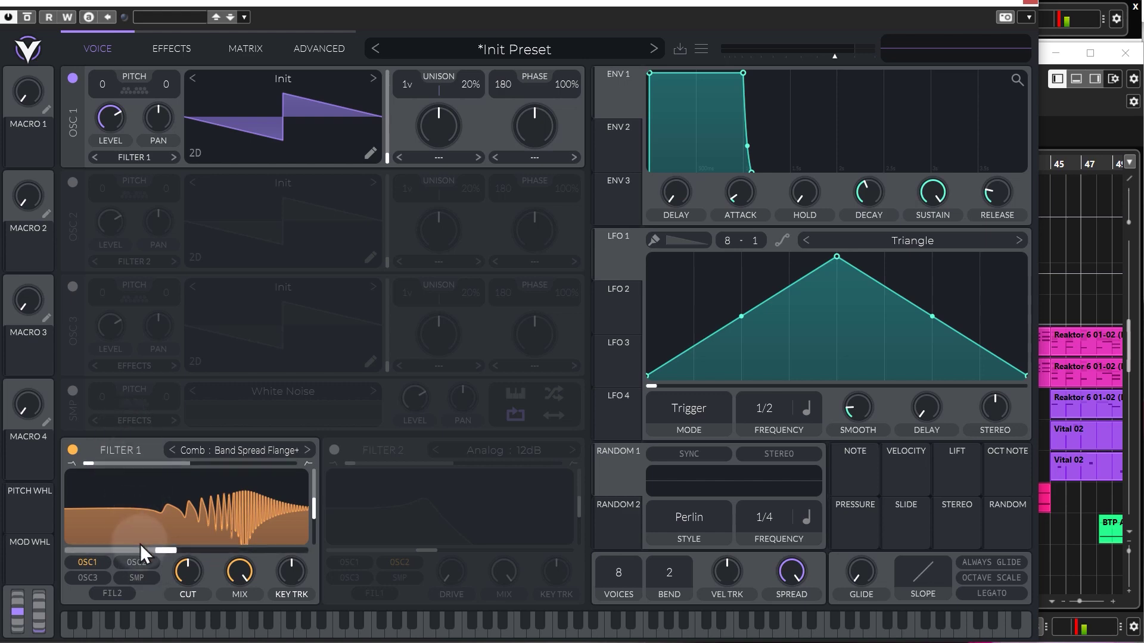
left_click(72, 182)
Step: Turn on oscillator 3 routed to Filter 1, and send oscillator 2 to both filters
left_click(72, 287)
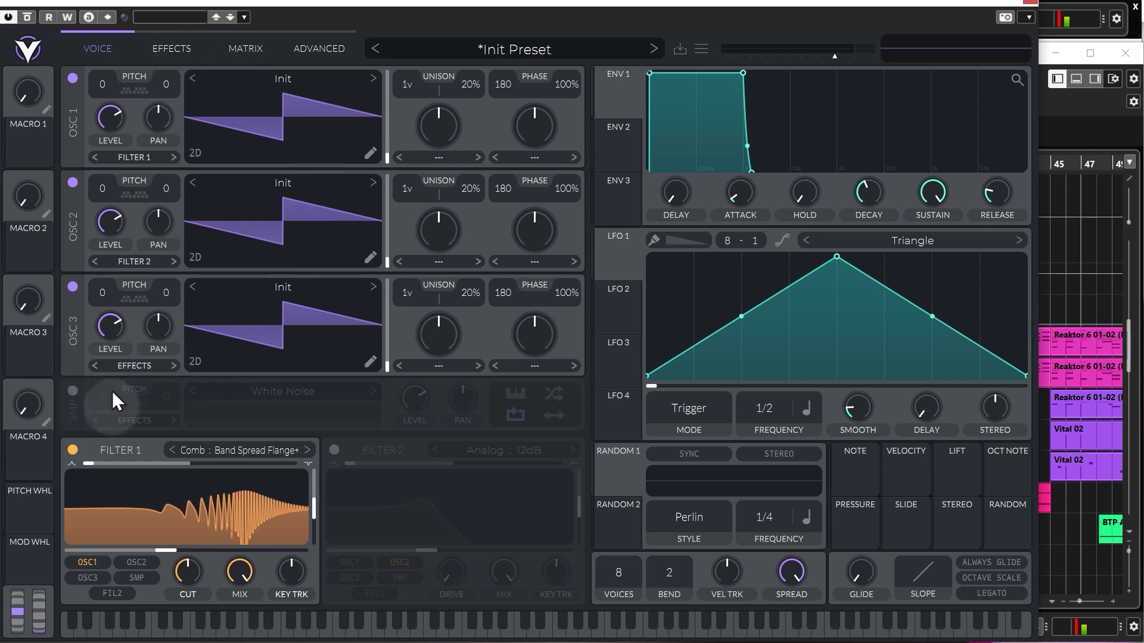
left_click(132, 367)
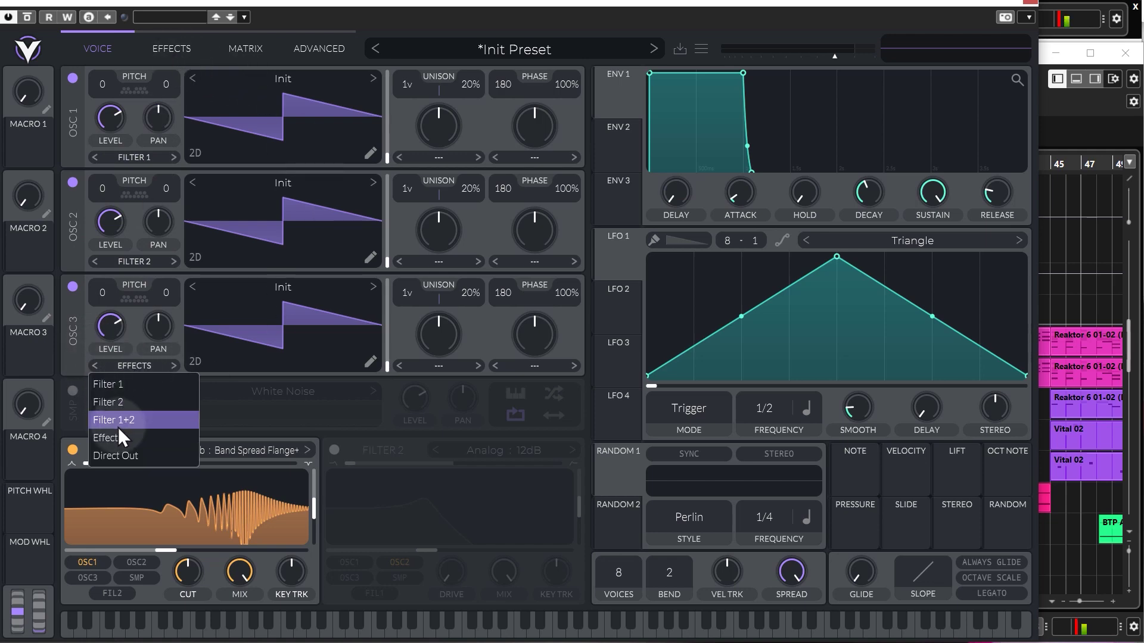
left_click(119, 383)
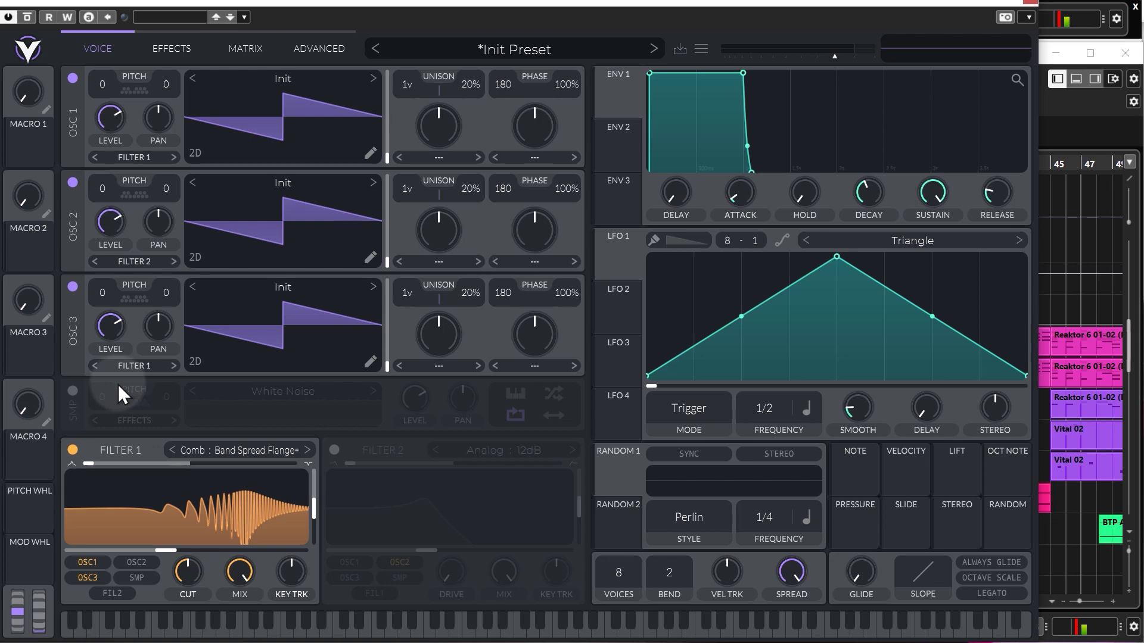
left_click(138, 564)
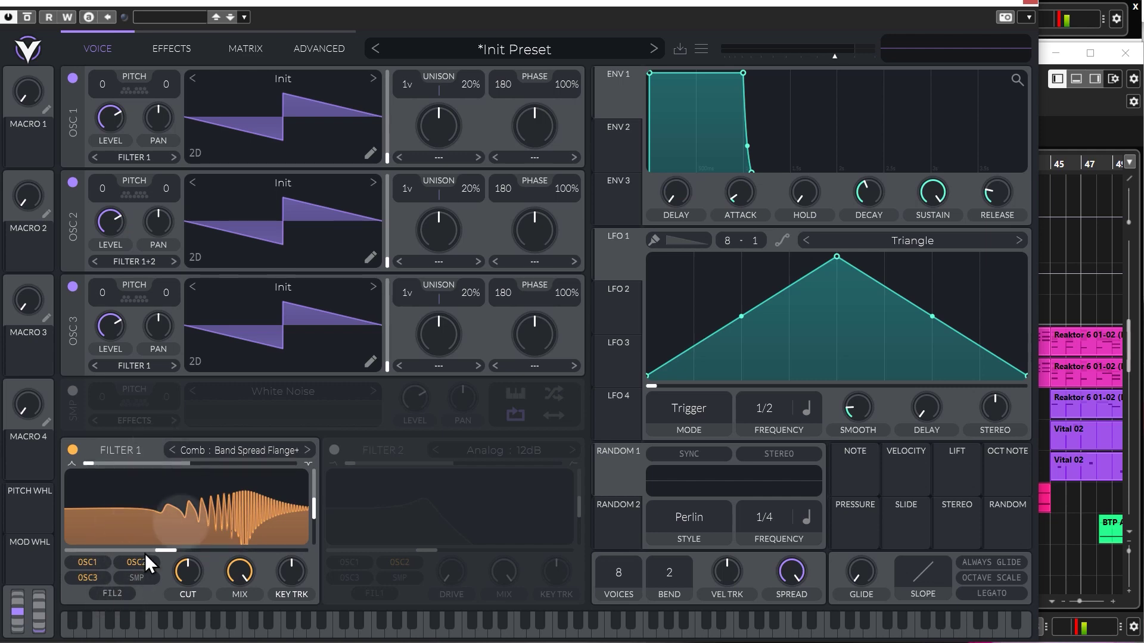
Step: Enable Filter 2, send oscillator 1 to both filters, and feed Filter 2 into Filter 1
left_click(334, 450)
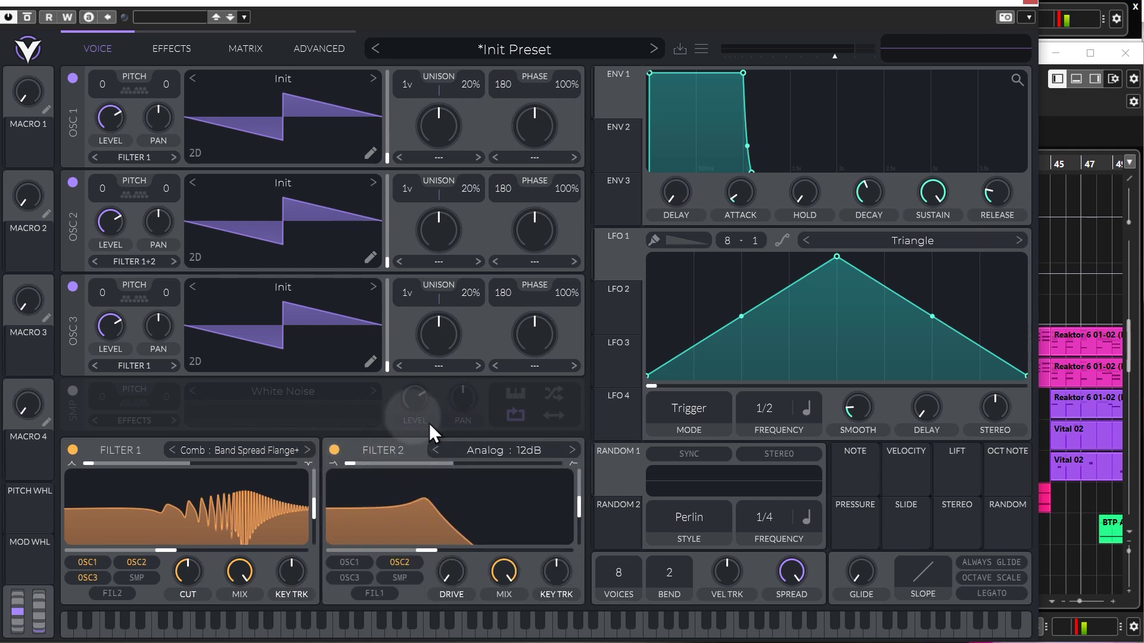
left_click(137, 158)
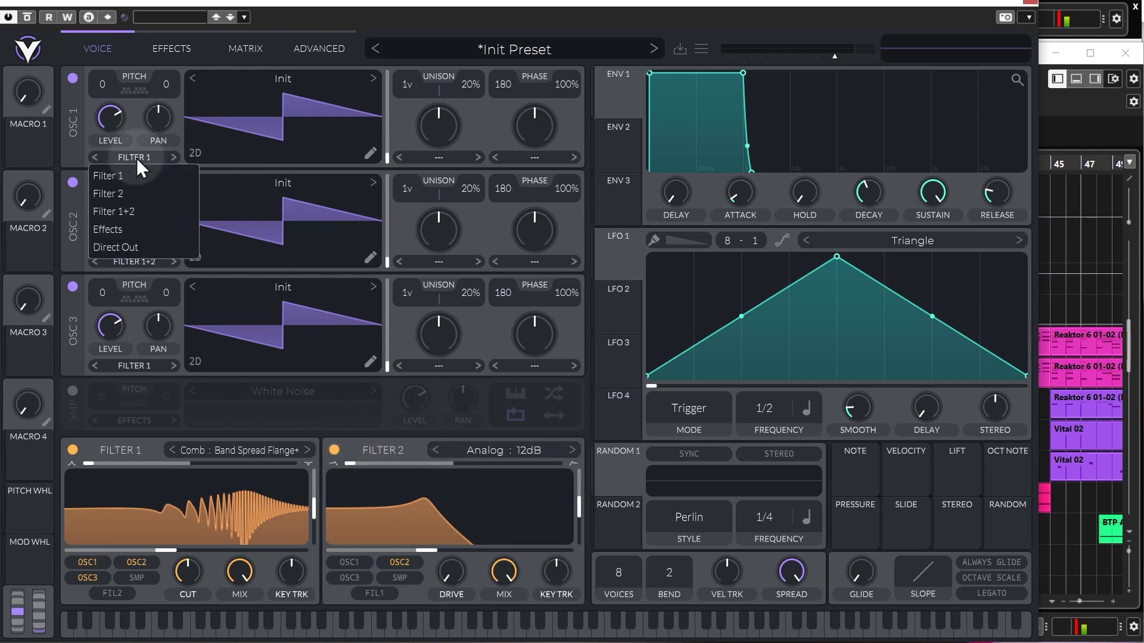
left_click(116, 211)
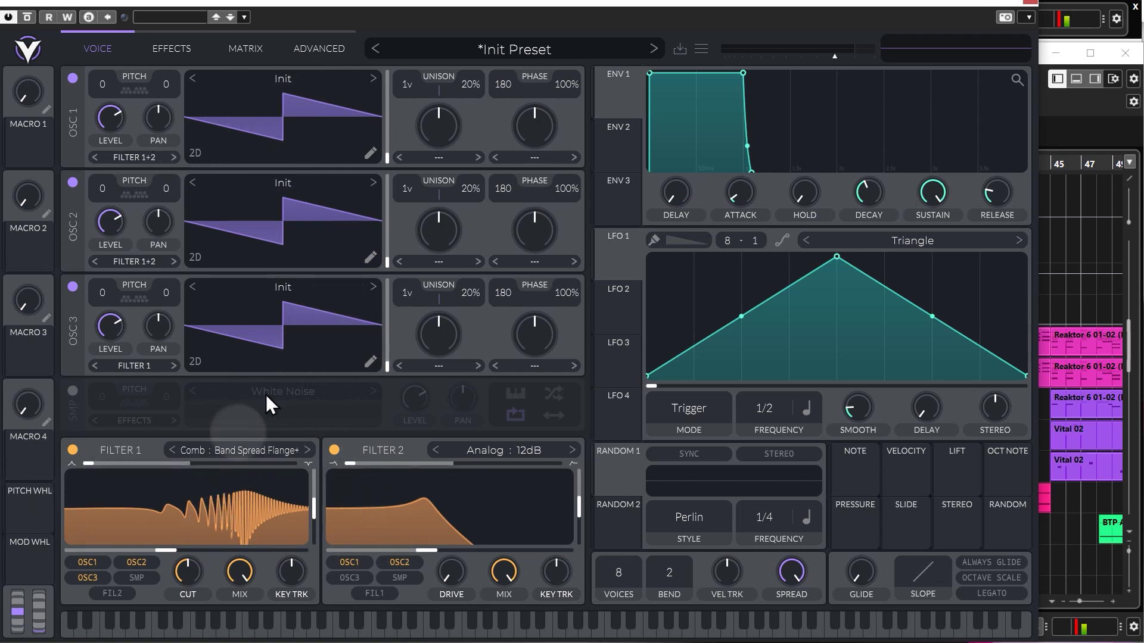
left_click(113, 594)
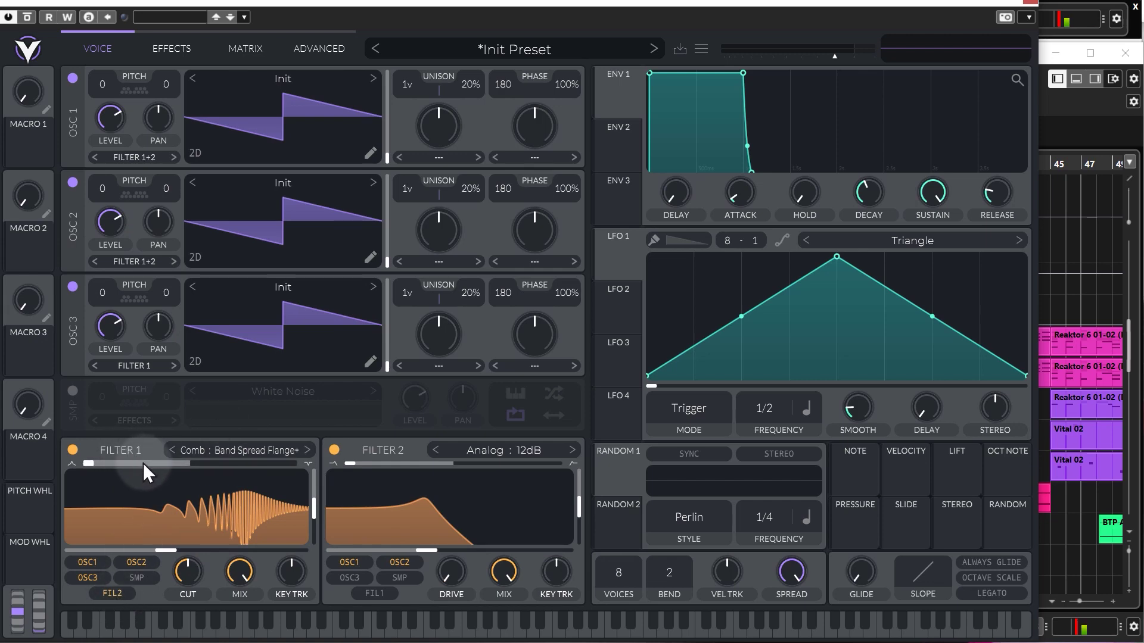
Step: Set oscillator 1's destination to Filter 1 only
left_click(152, 158)
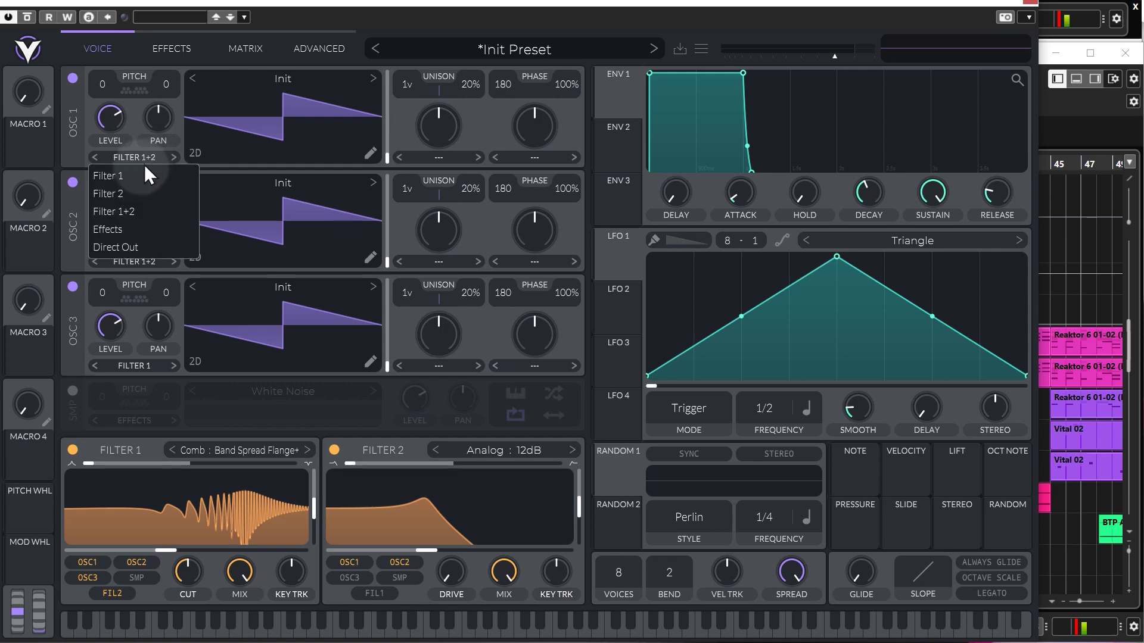
left_click(138, 174)
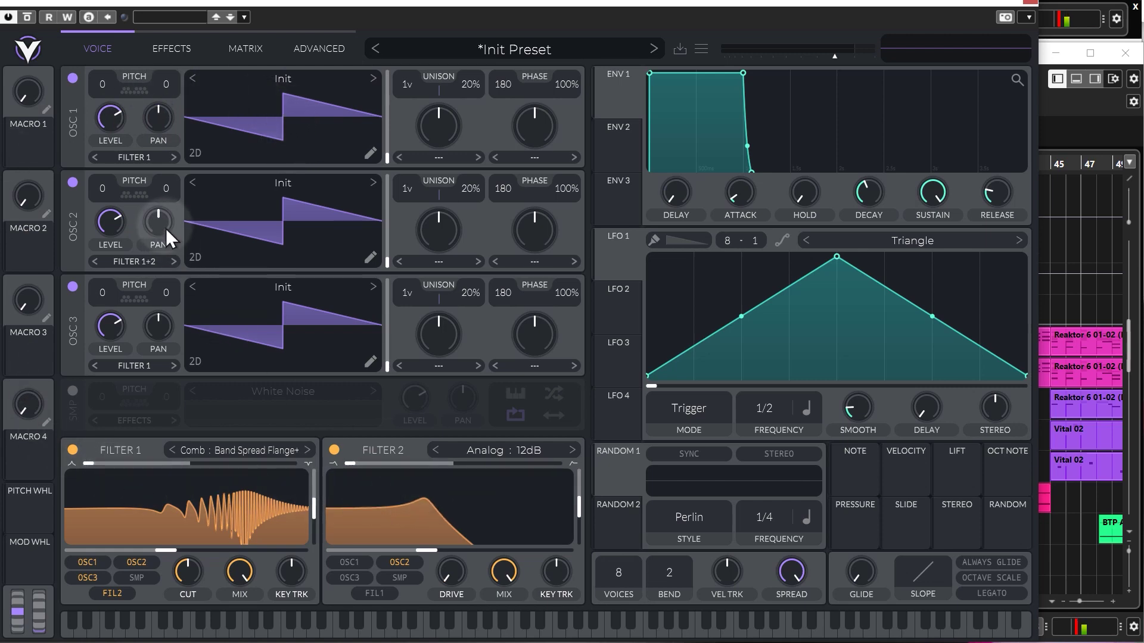
left_click(148, 156)
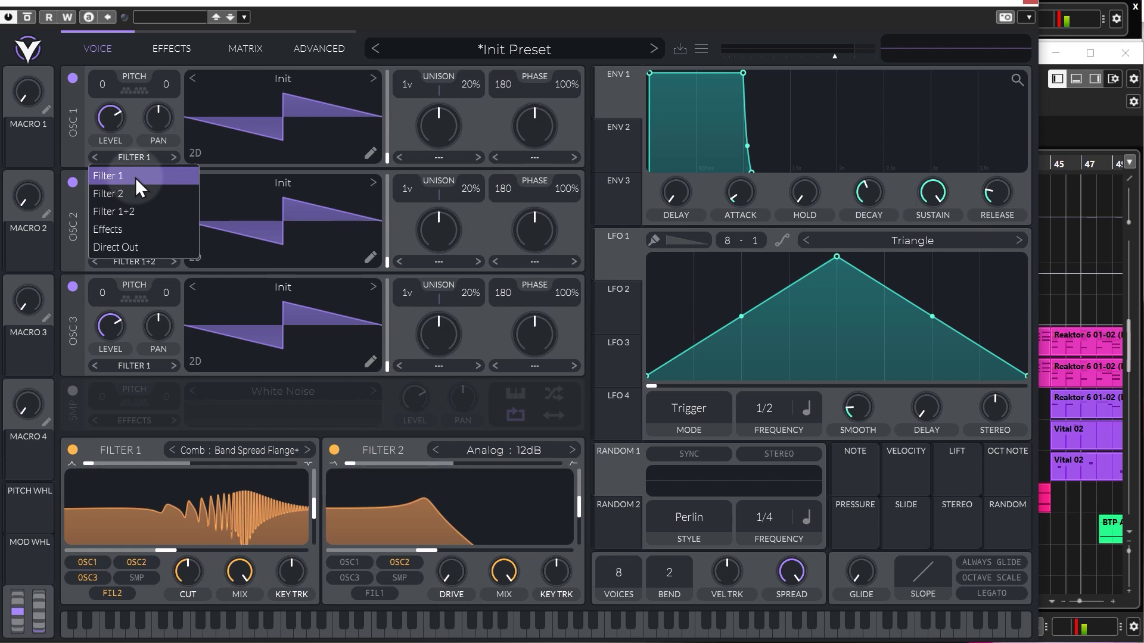
left_click(135, 178)
Step: Return Filter 1 to Analog, and give oscillator 1 vocode unison and sync phase with centred knobs
left_click(239, 448)
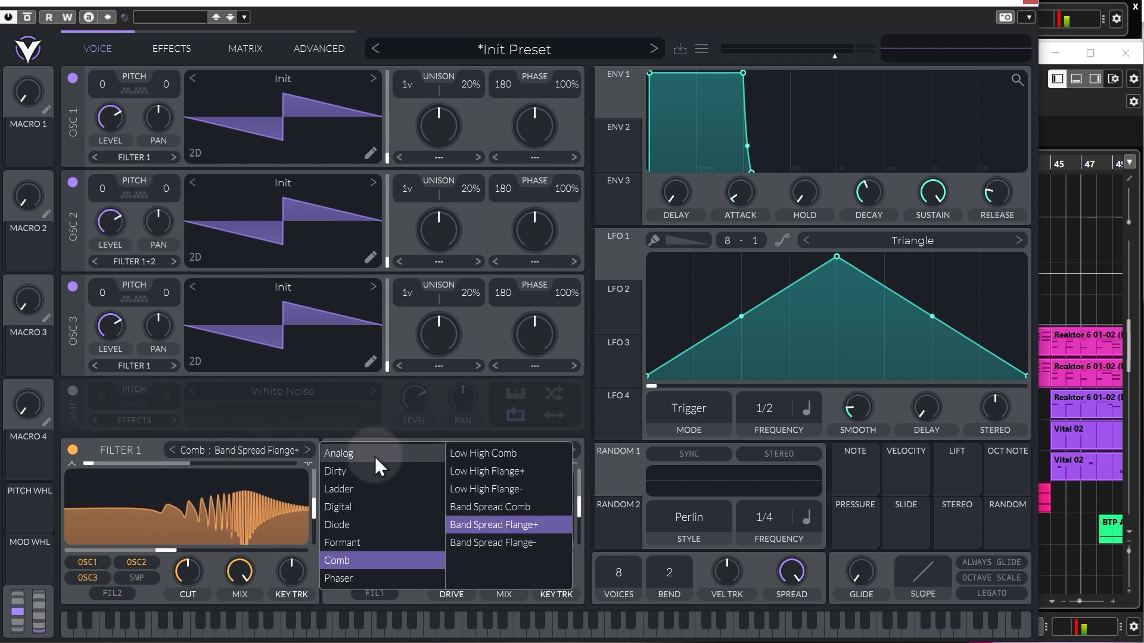
left_click(345, 455)
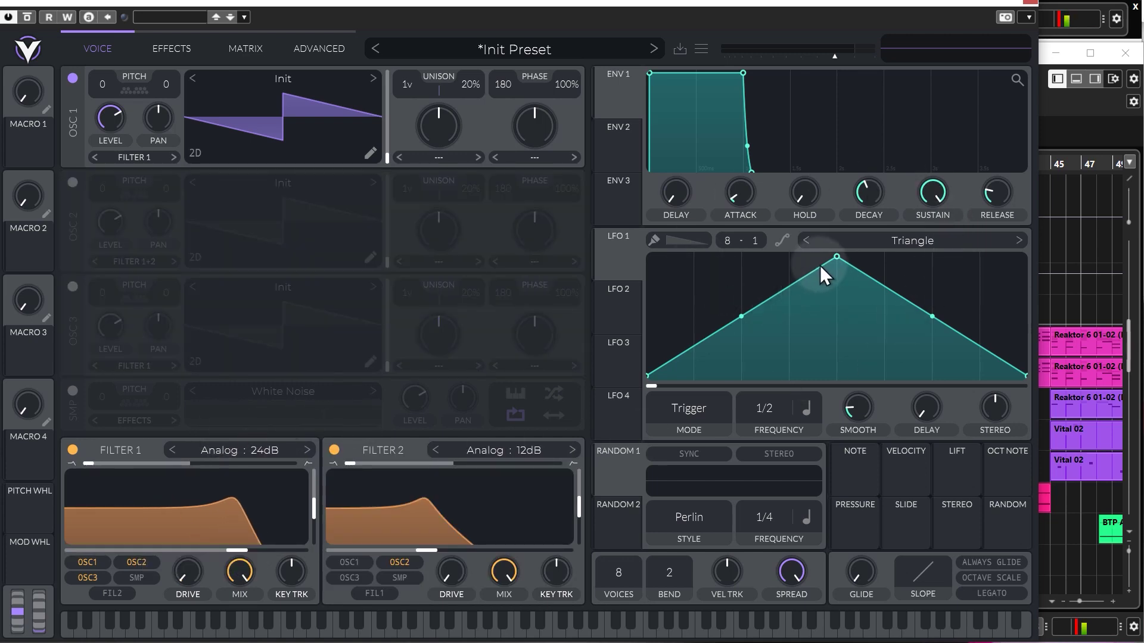
left_click(477, 158)
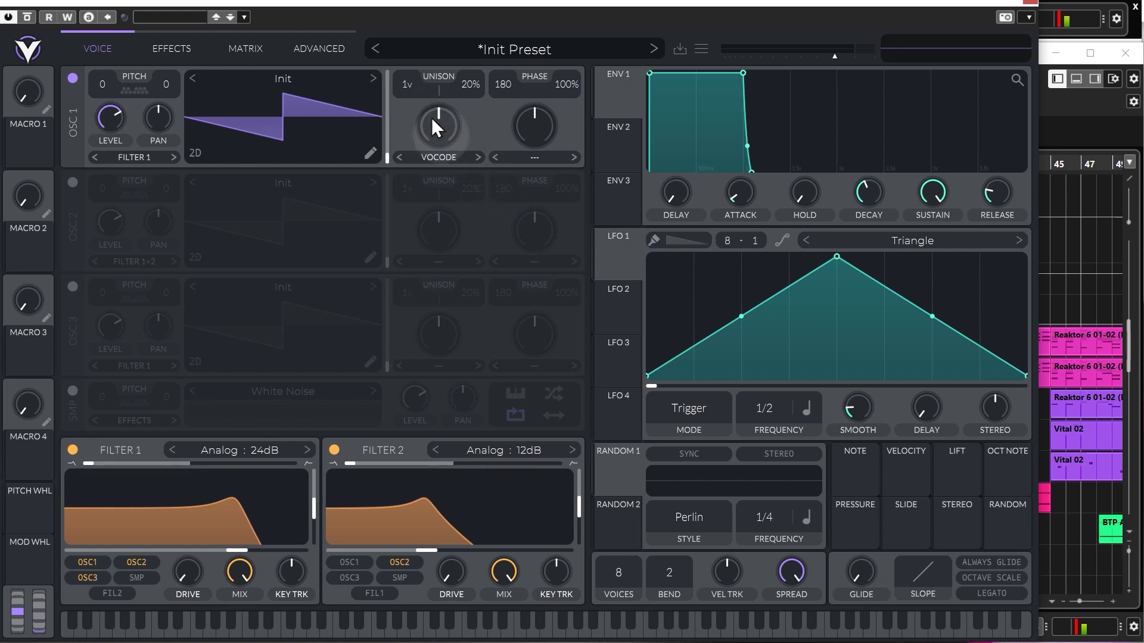
left_click(574, 157)
mouse_move(537, 133)
left_mouse_down()
mouse_move(536, 111)
mouse_move(534, 133)
left_mouse_up()
mouse_move(448, 131)
left_mouse_down()
mouse_move(448, 99)
mouse_move(439, 130)
left_mouse_up()
double_click(439, 130)
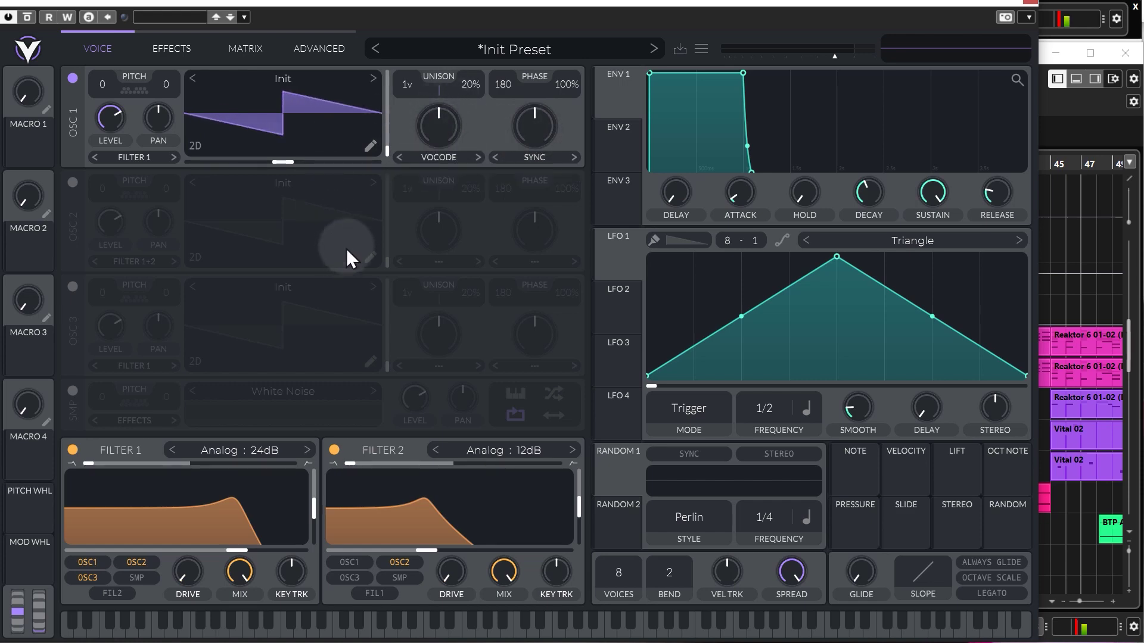
Step: Switch off Filter 2 and bring up envelope 2's settings
left_click(334, 450)
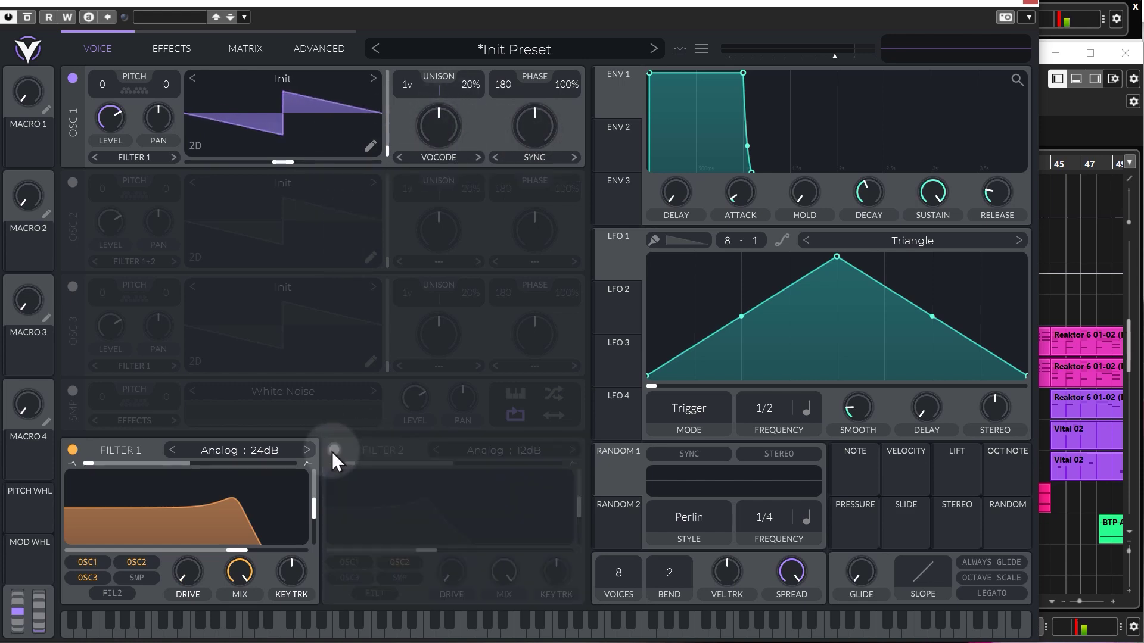
left_click(619, 142)
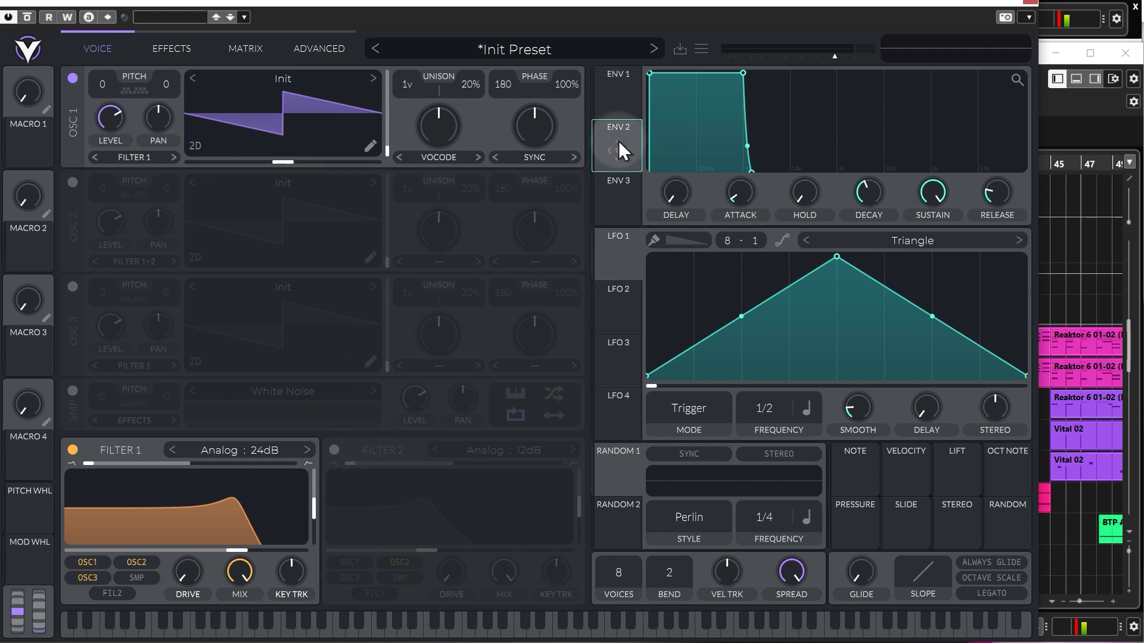
left_click(628, 87)
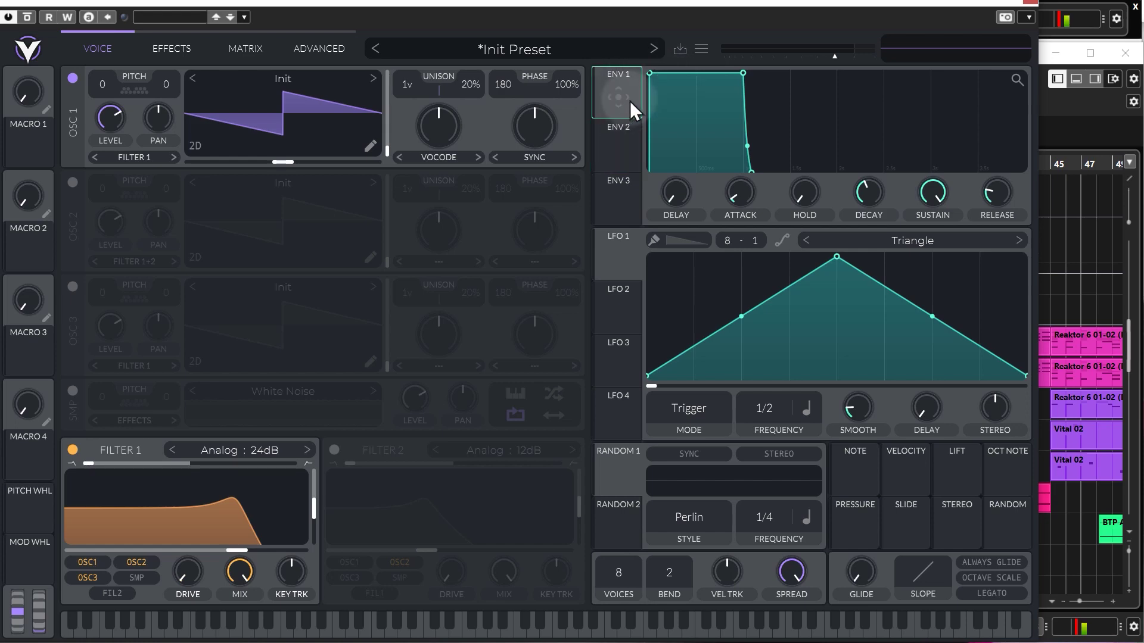
left_click(613, 149)
Step: Lengthen envelope 2's attack, assign it to Filter 1 cutoff, and bend the attack into an exponential rise
left_click_drag(649, 77, 710, 68)
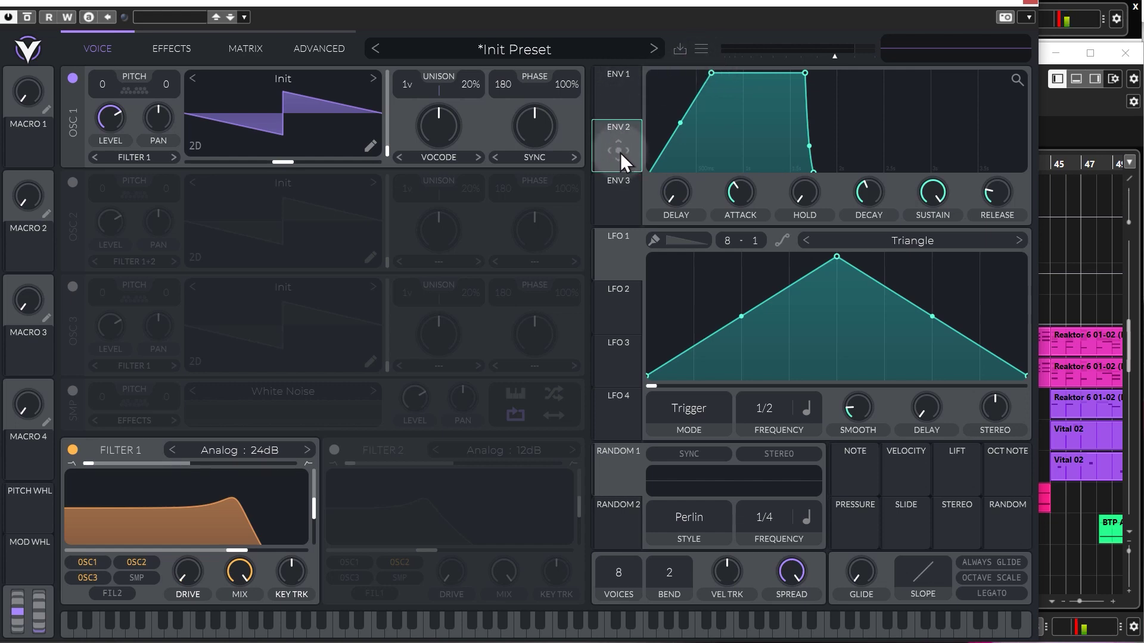
left_click_drag(620, 152, 179, 535)
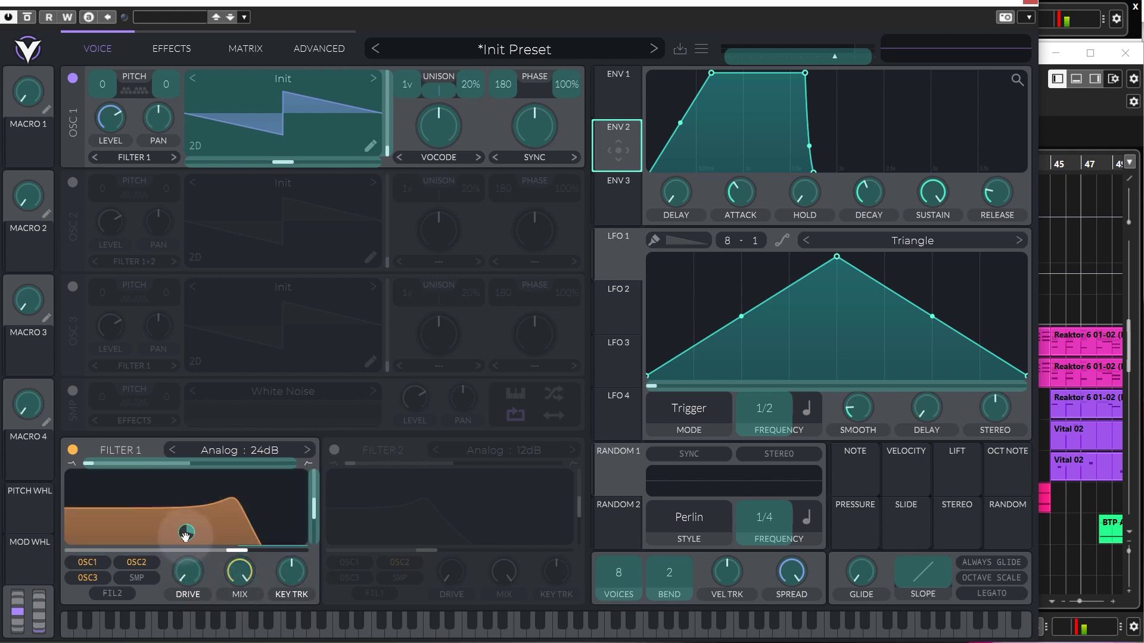
left_click_drag(186, 534, 189, 533)
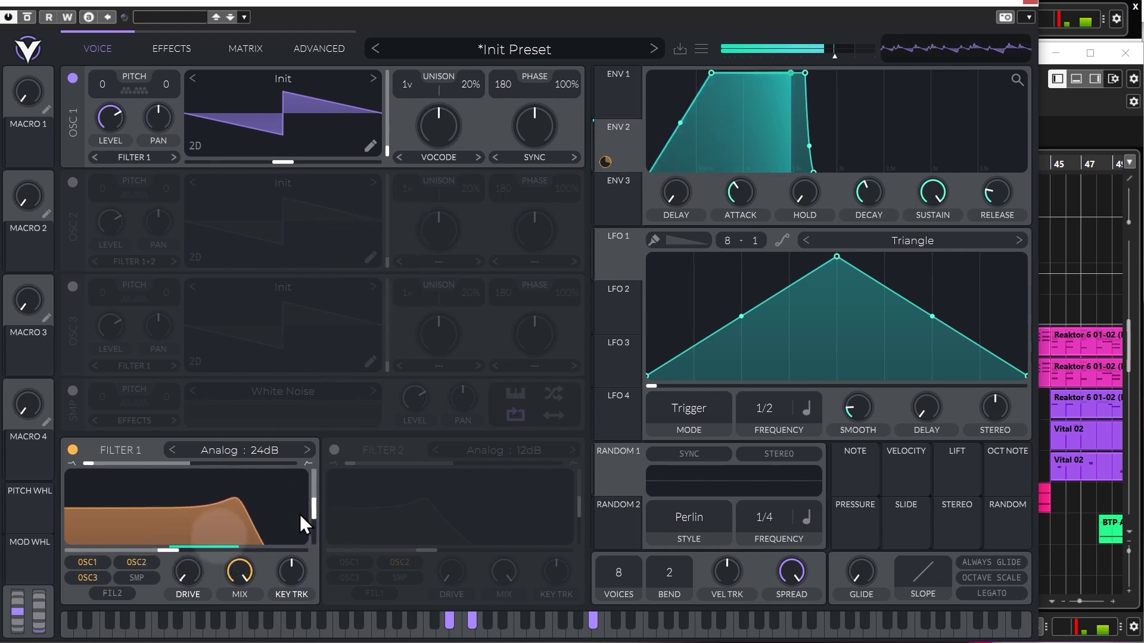
left_click_drag(713, 73, 774, 72)
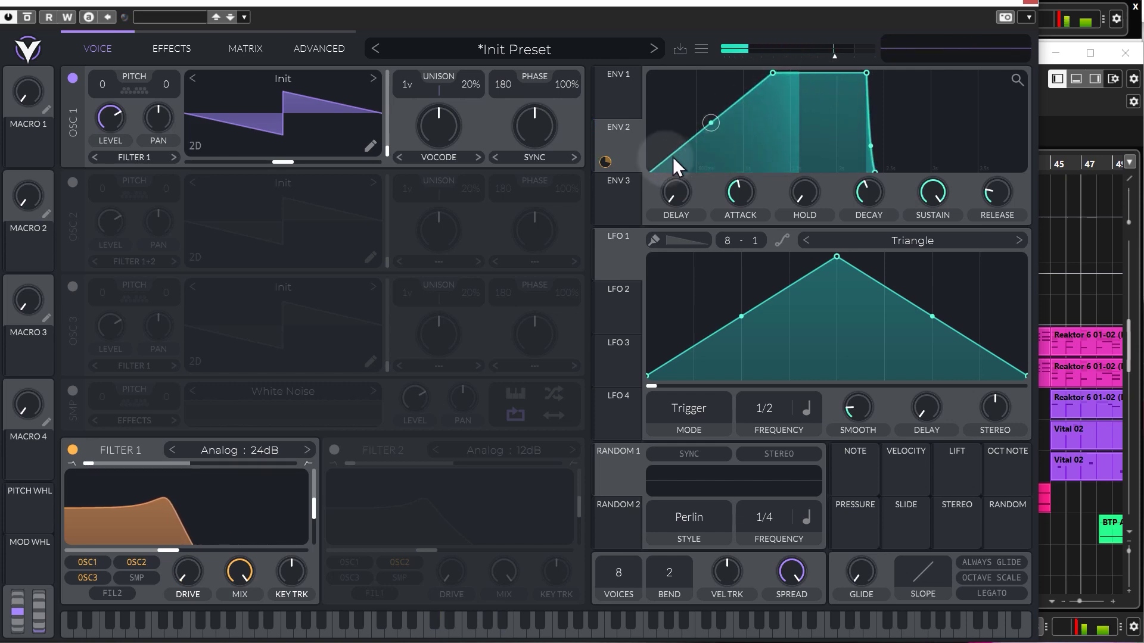
left_click_drag(713, 123, 708, 99)
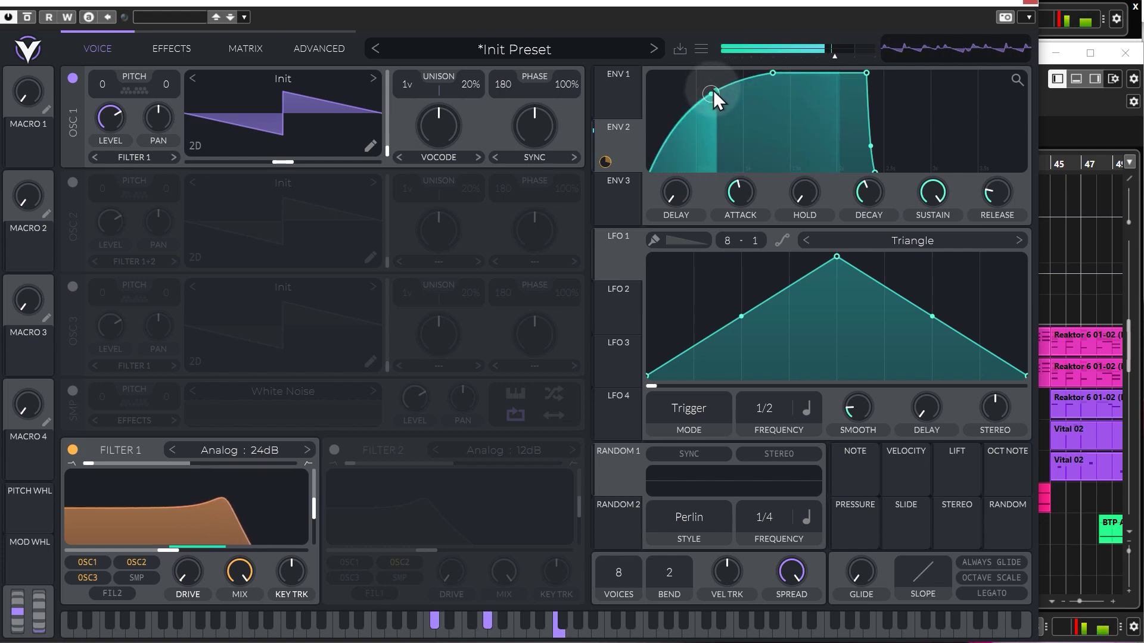
left_click_drag(713, 91, 717, 170)
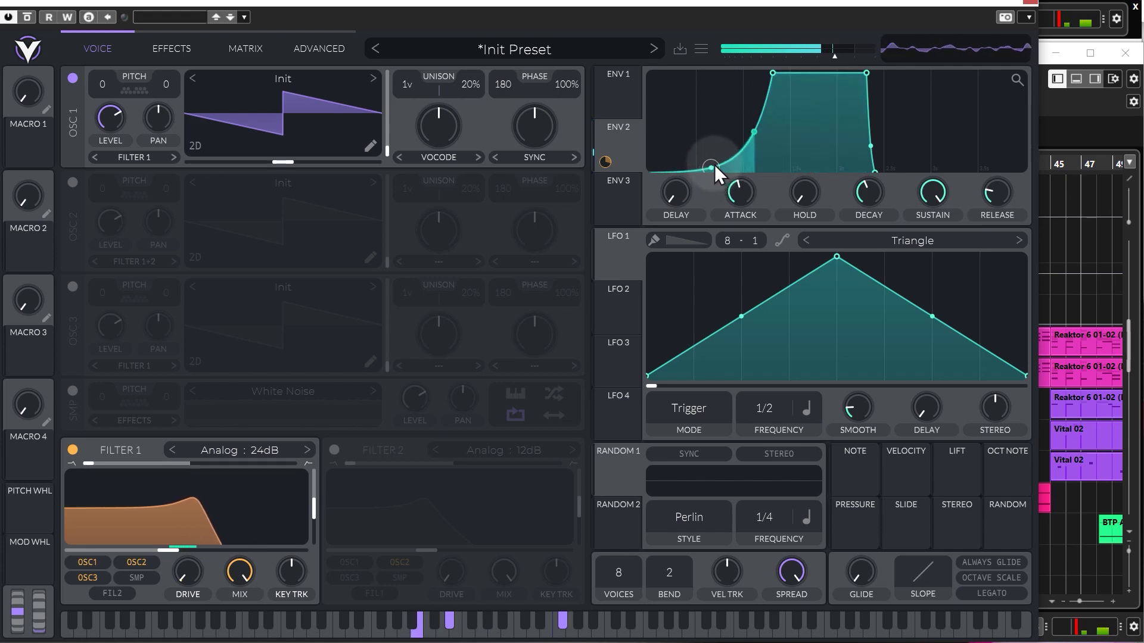
Step: Bend envelope 2's attack back to convex and route it to oscillator 1's sync amount
left_click_drag(714, 164, 710, 106)
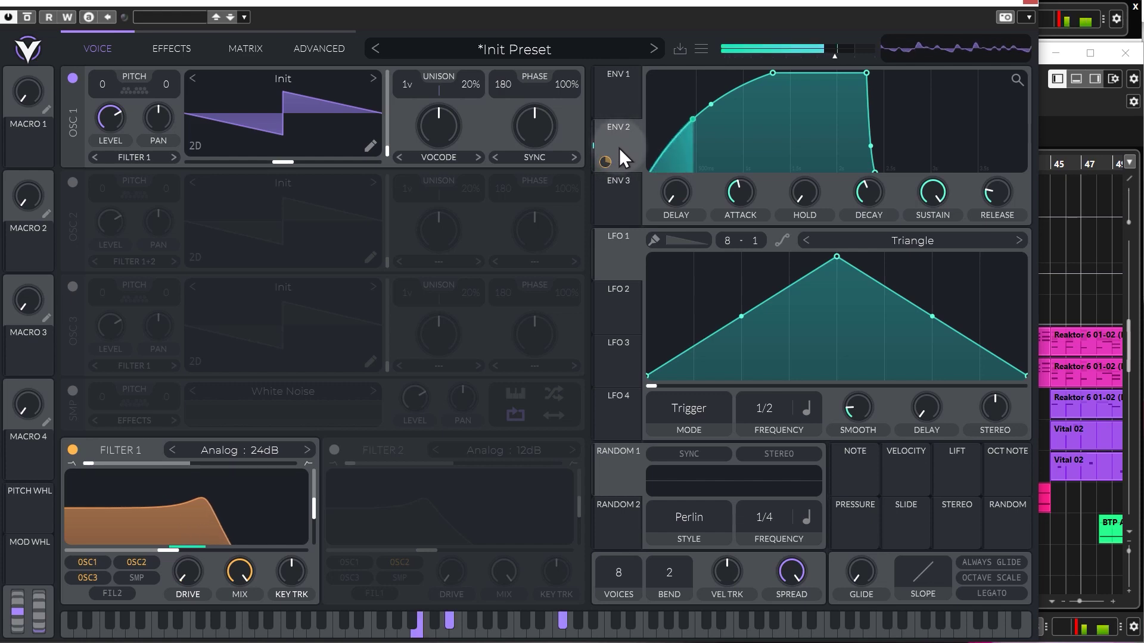
left_click_drag(617, 144, 447, 131)
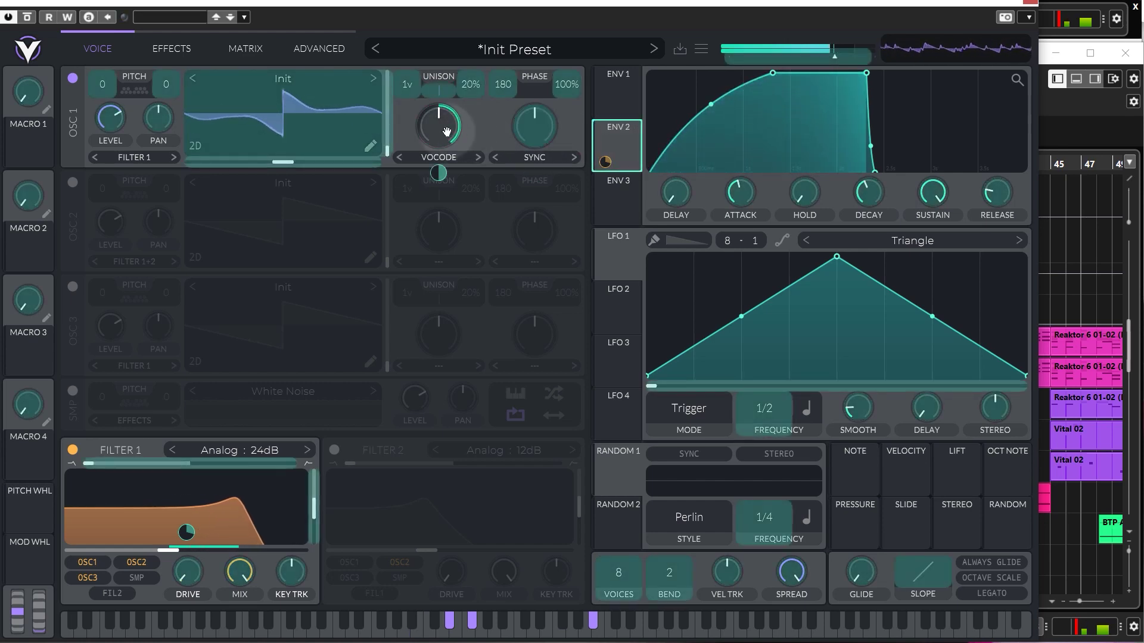
left_click_drag(447, 132, 542, 132)
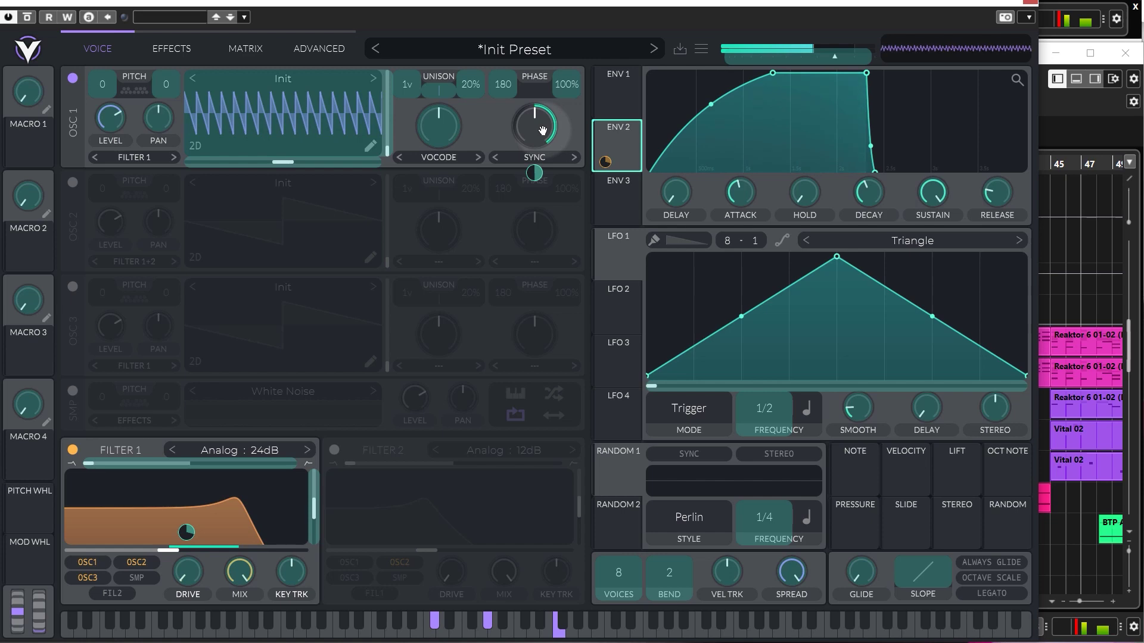
Step: Adjust the modulation depth and route envelope 2 to oscillator 1's vocode amount at 0.218
scroll(543, 131, "down", 4)
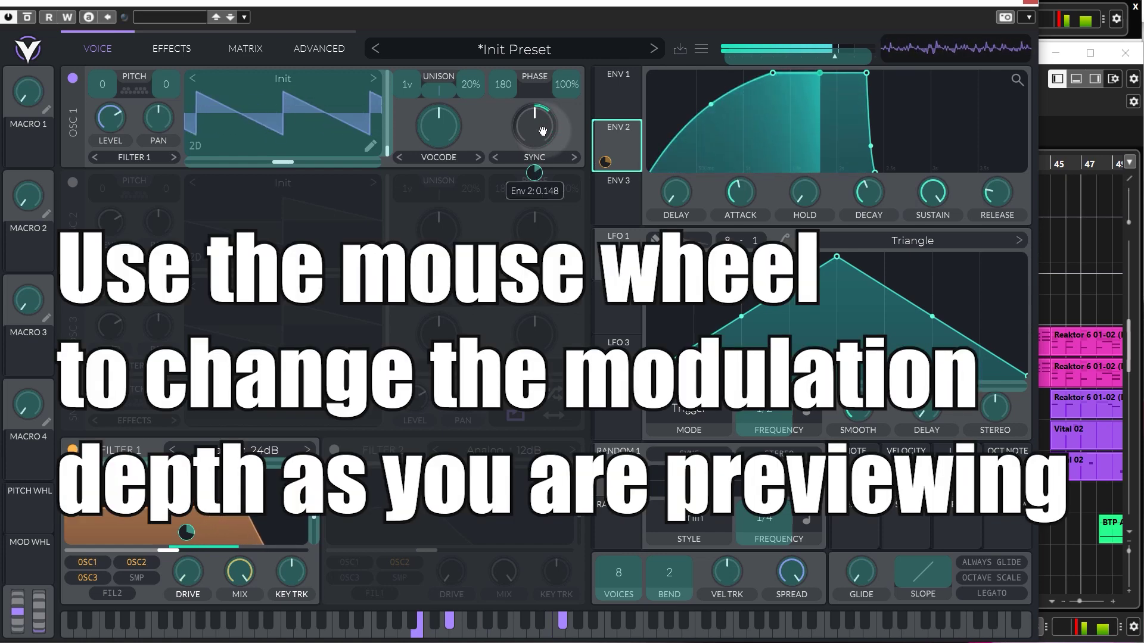
scroll(543, 131, "down", 4)
scroll(540, 131, "down", 3)
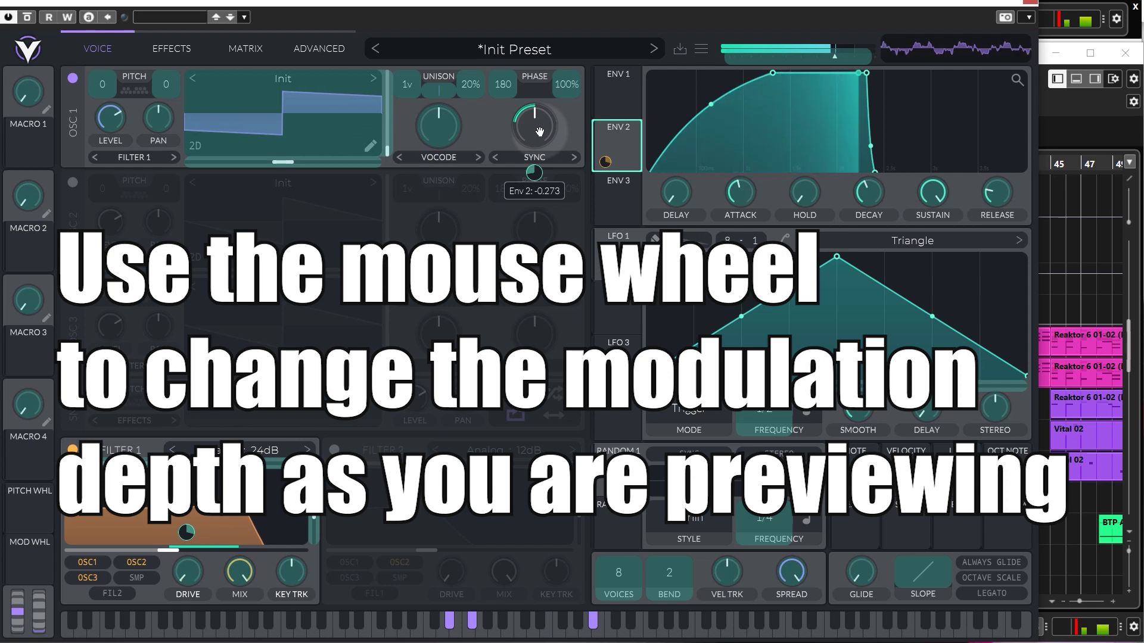
scroll(539, 131, "up", 4)
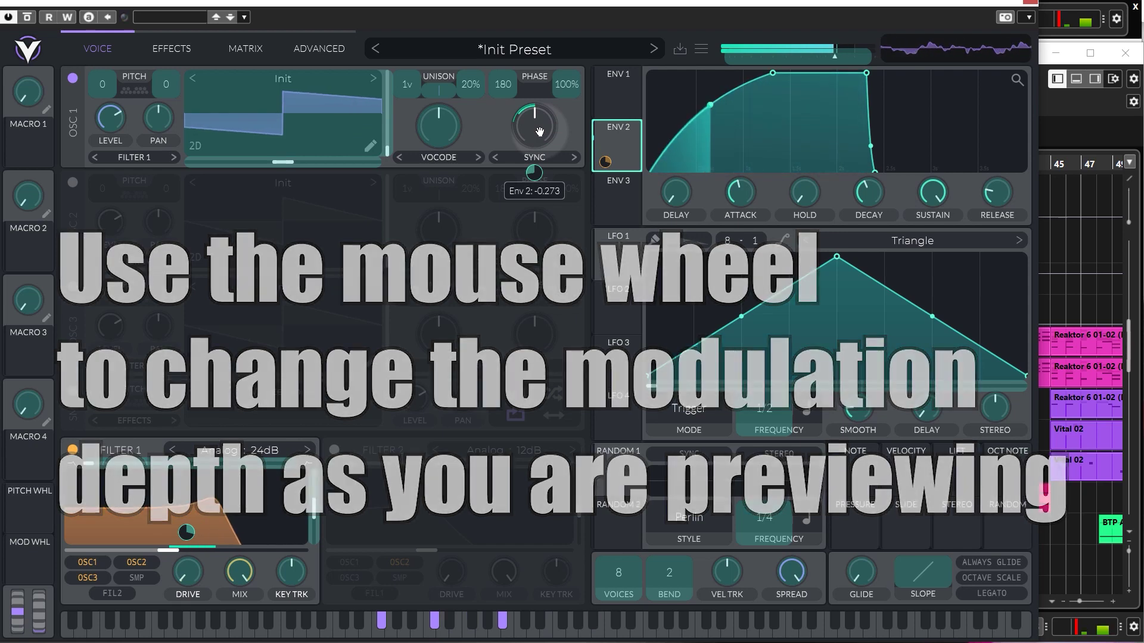
scroll(539, 131, "up", 4)
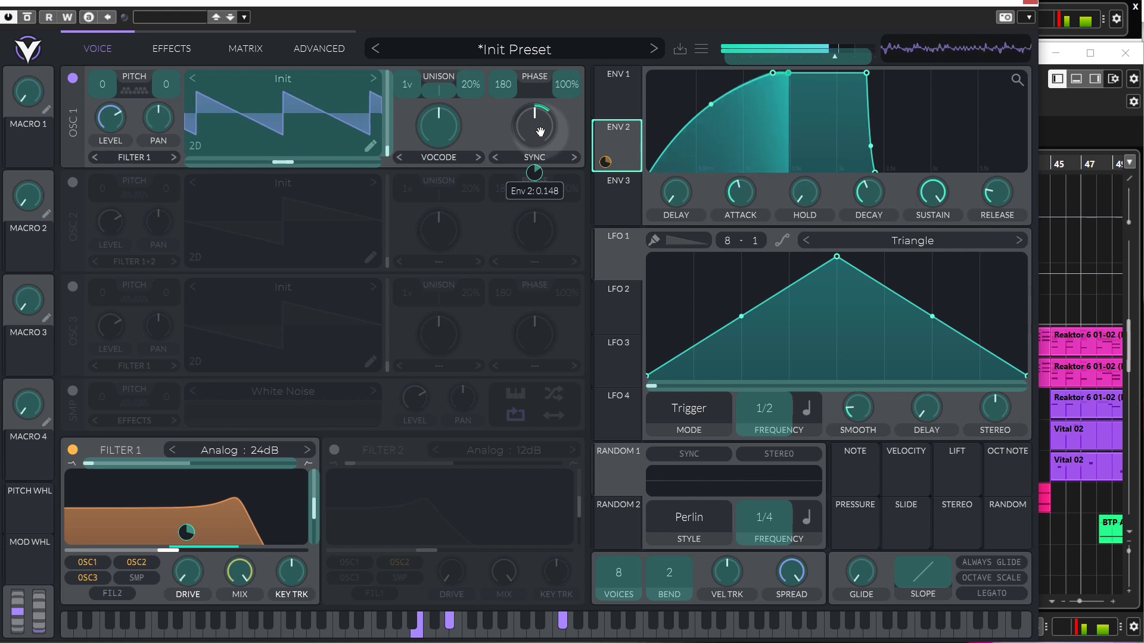
left_click_drag(482, 139, 439, 137)
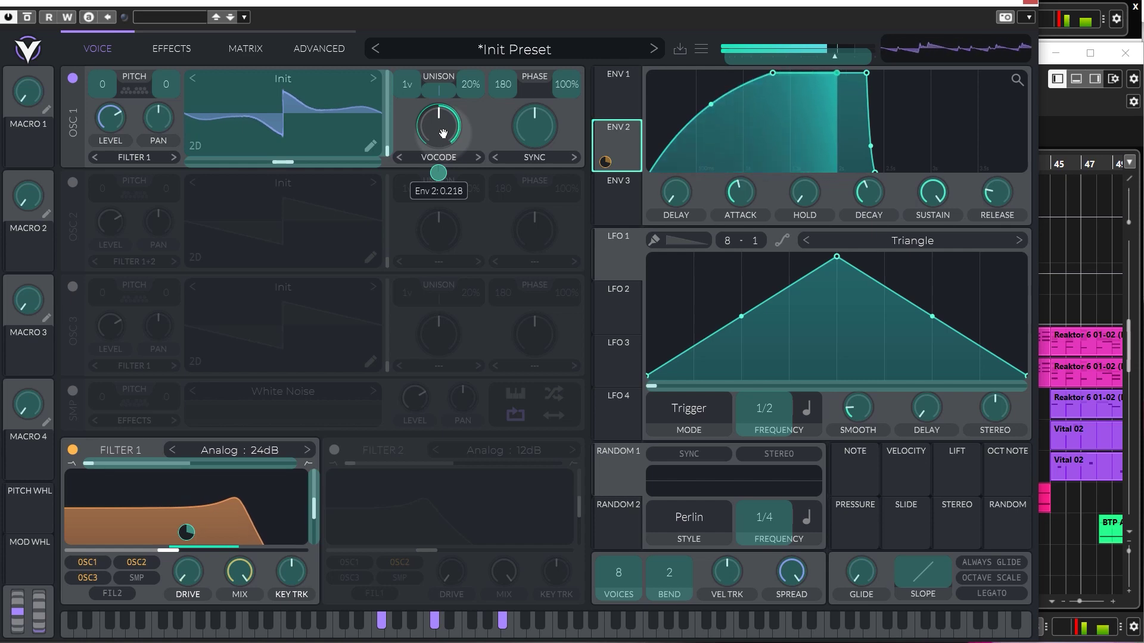
left_click_drag(443, 133, 444, 134)
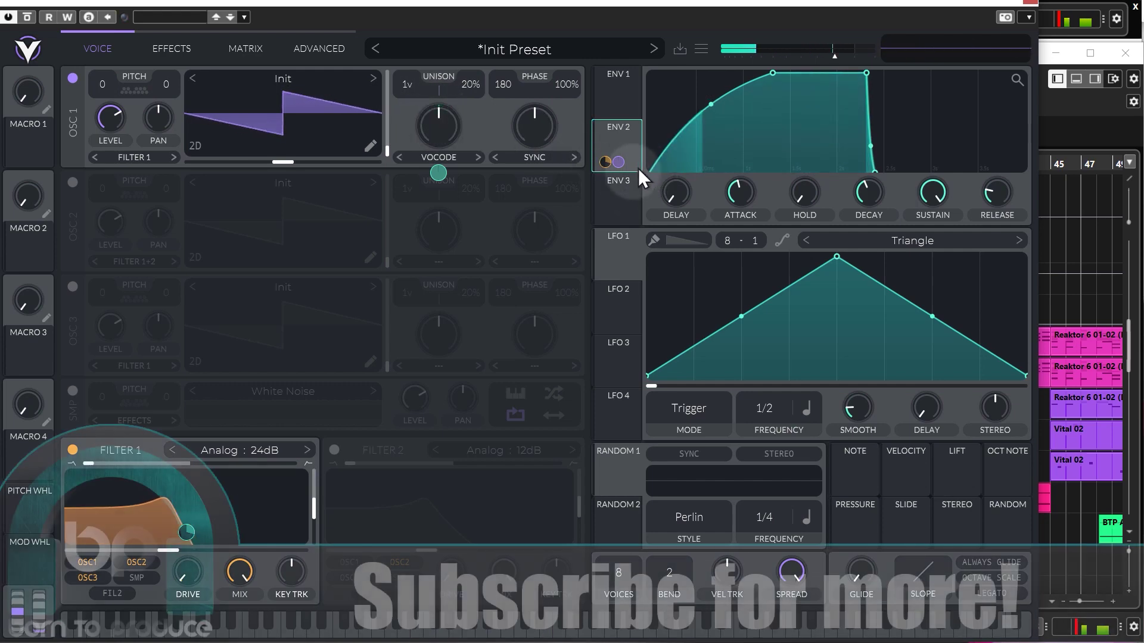
Step: Reduce envelope 2's morph modulation to about 0.27 and the vocode depth to about 0.18
mouse_move(620, 163)
left_click_drag(621, 163, 620, 214)
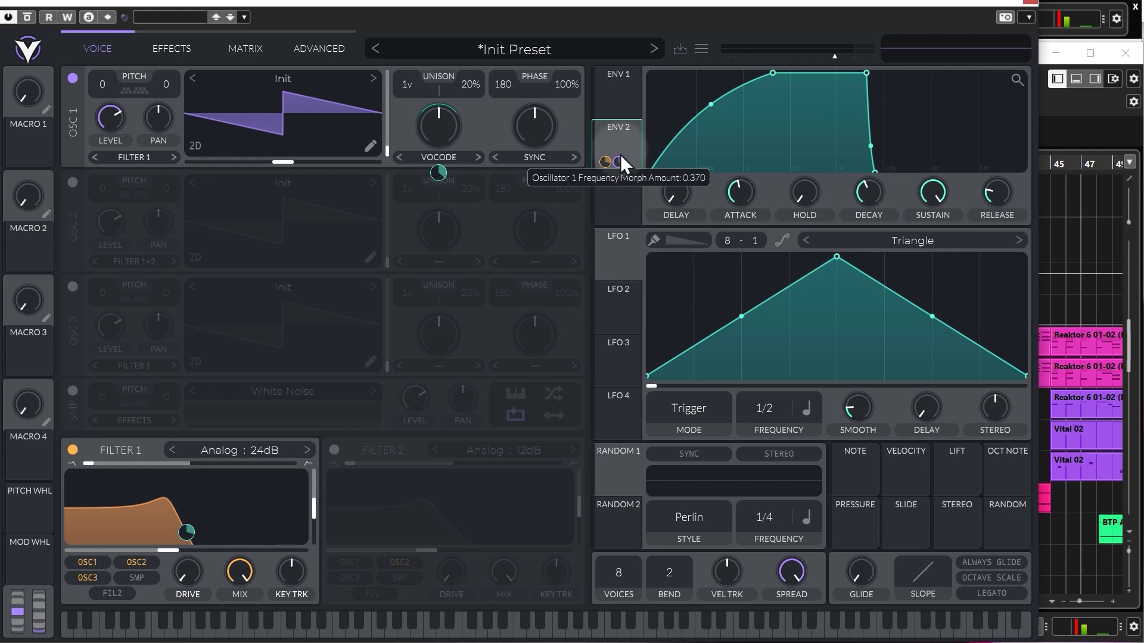
left_click_drag(619, 162, 620, 159)
mouse_move(442, 176)
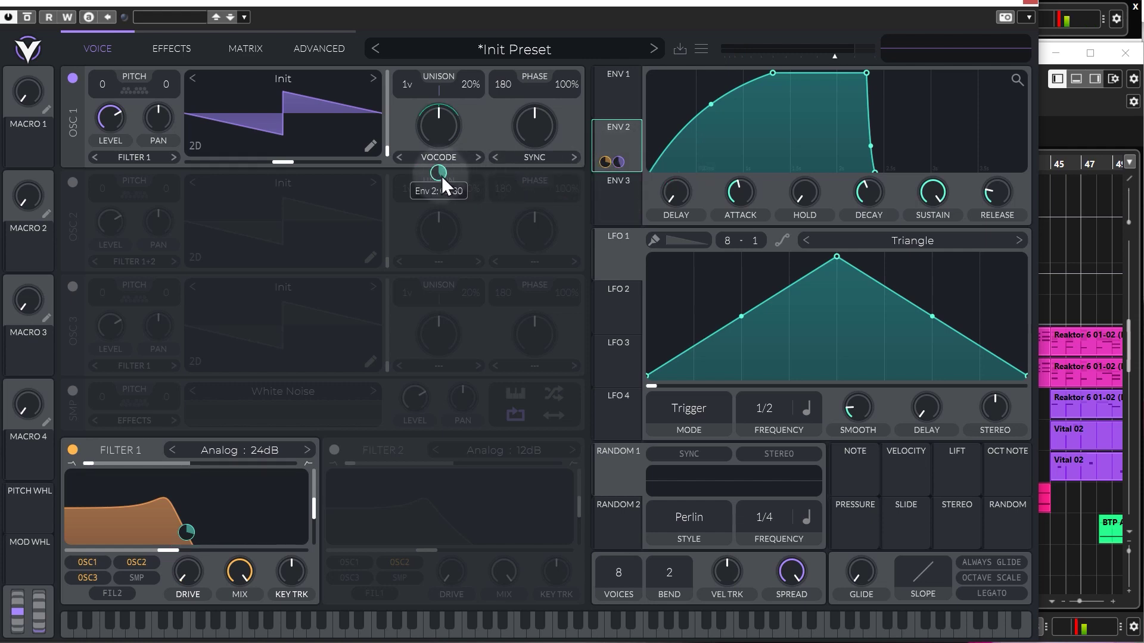
left_click_drag(441, 171, 441, 191)
right_click(618, 162)
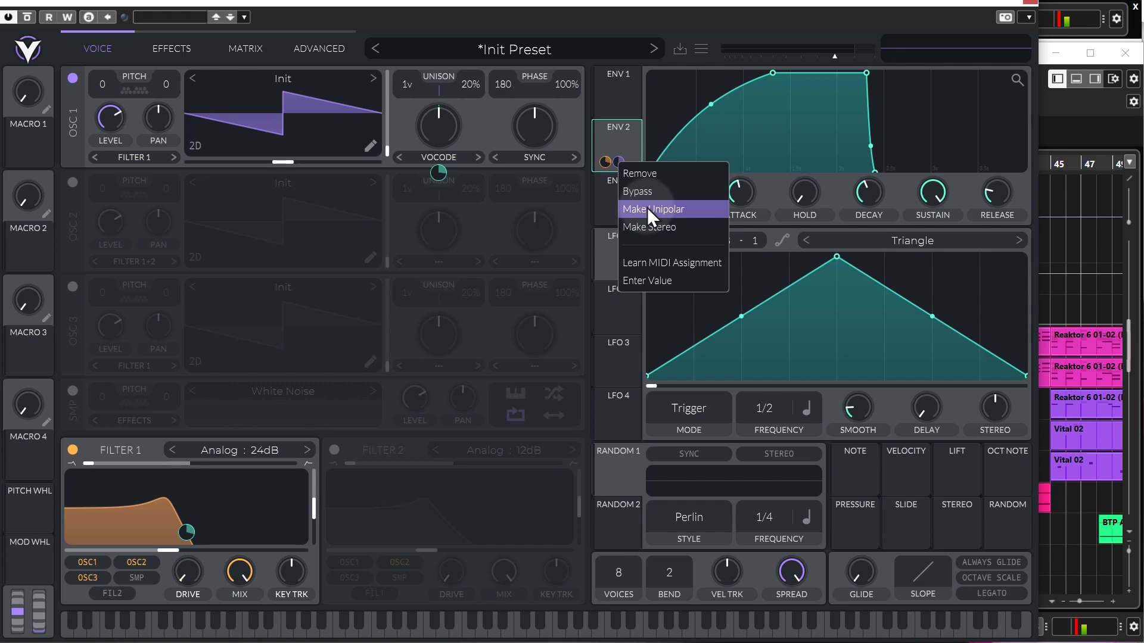
left_click(631, 149)
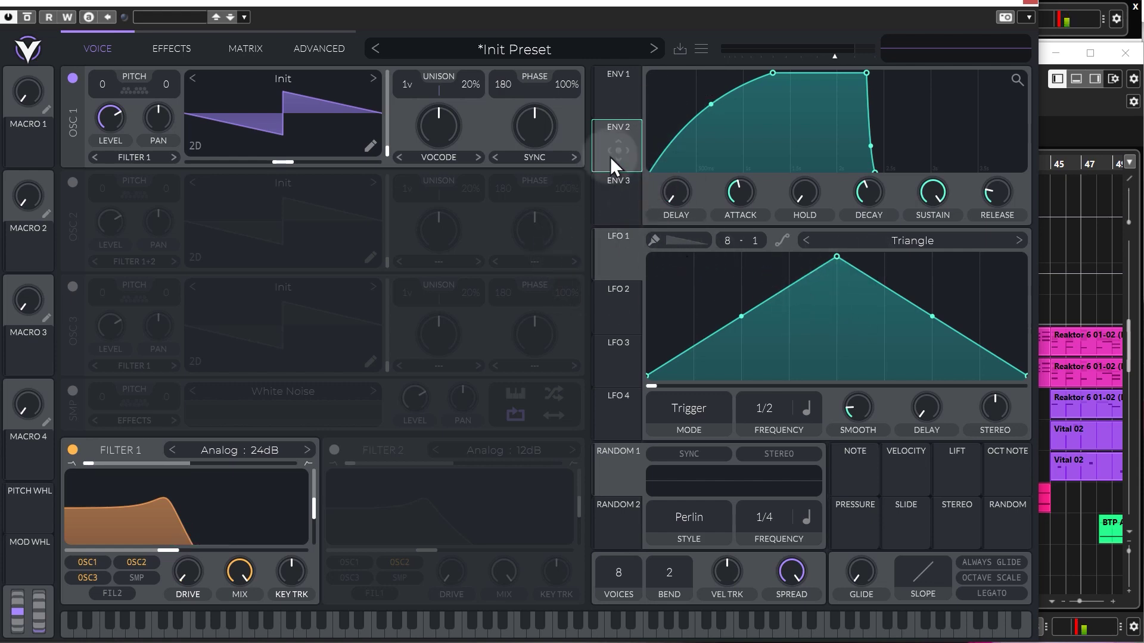
Step: Route envelope 2 and LFO 1 onto Filter 1's cutoff, then browse the Factory LFO shapes
left_click_drag(598, 147, 197, 552)
left_click_drag(623, 258, 193, 538)
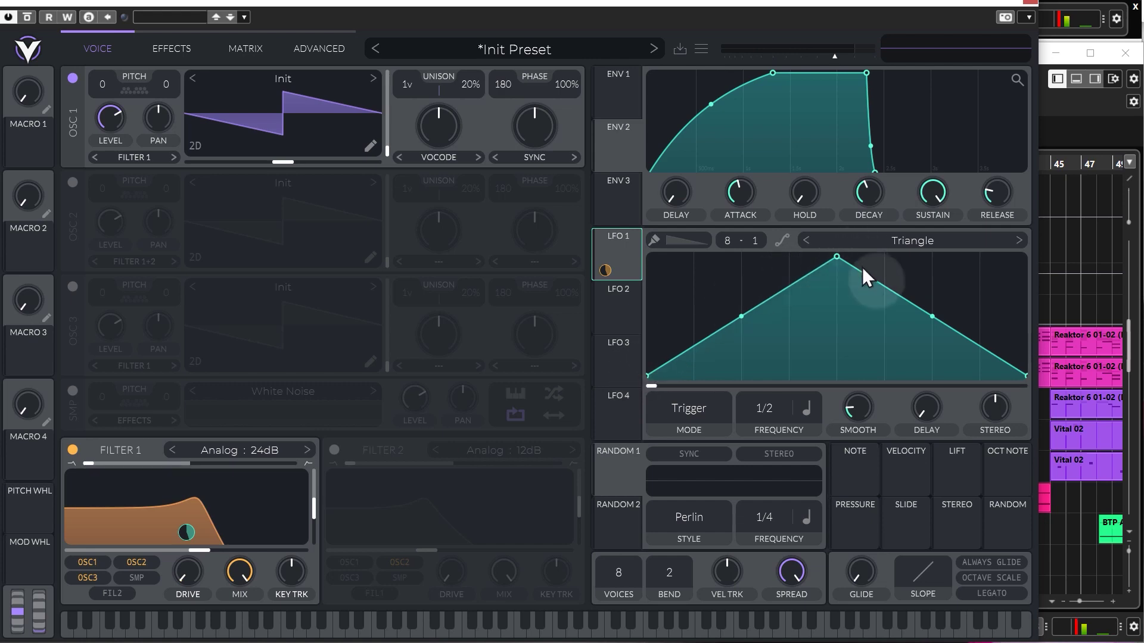
left_click(922, 245)
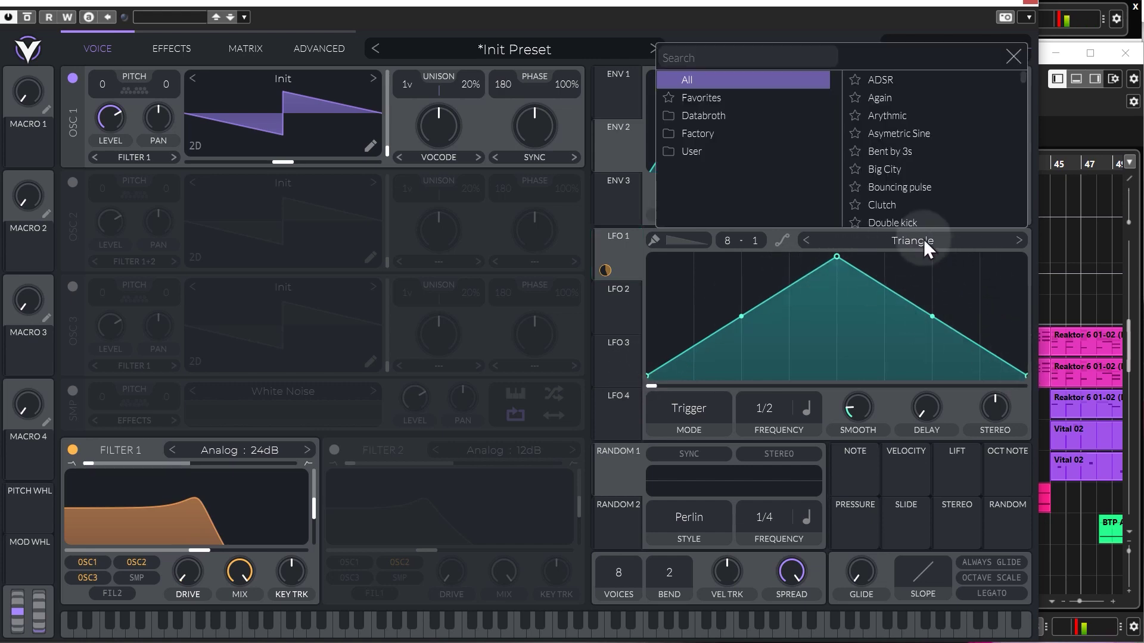
left_click(707, 99)
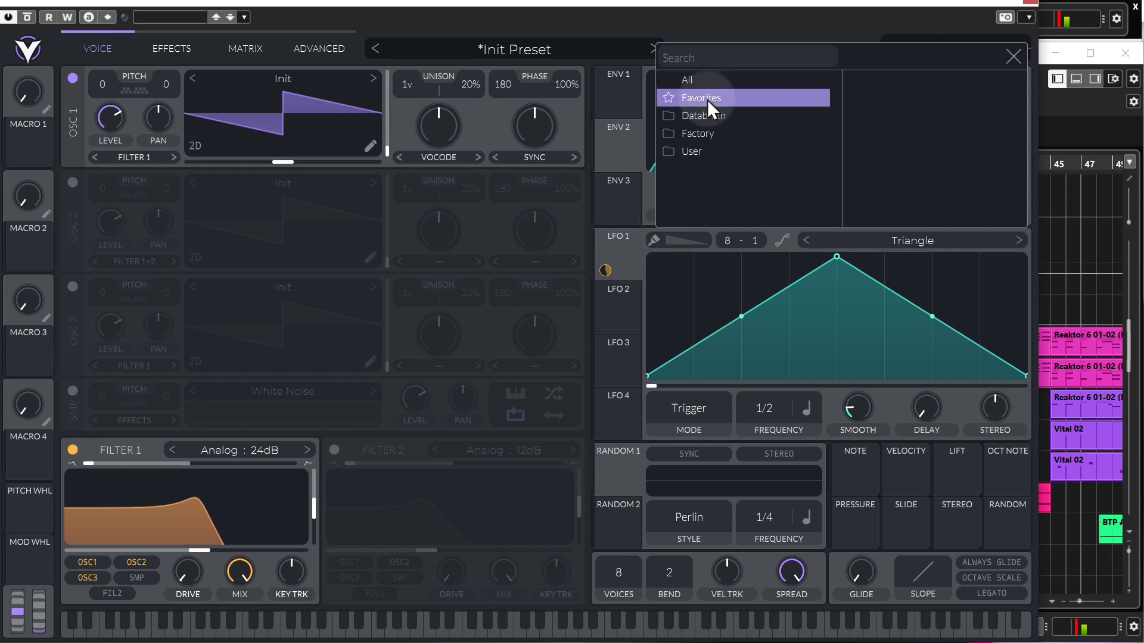
left_click(700, 136)
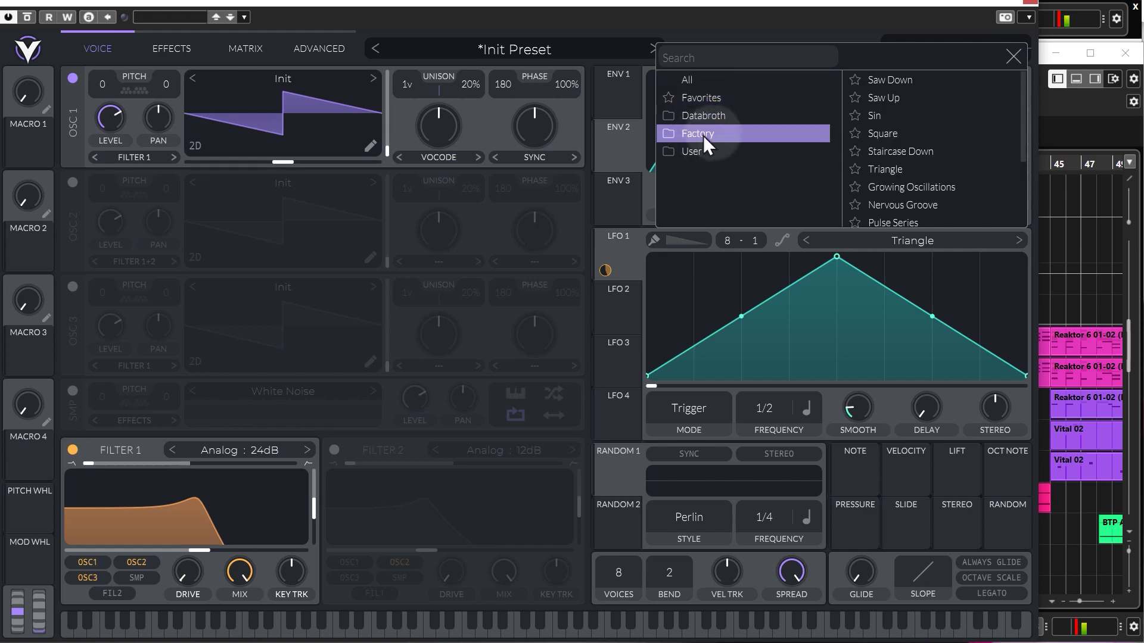
Step: Audition Factory shapes from Saw Down to Pulse Series on LFO 1, then adjust its synced rate
left_click(907, 81)
left_click(898, 135)
left_click(898, 149)
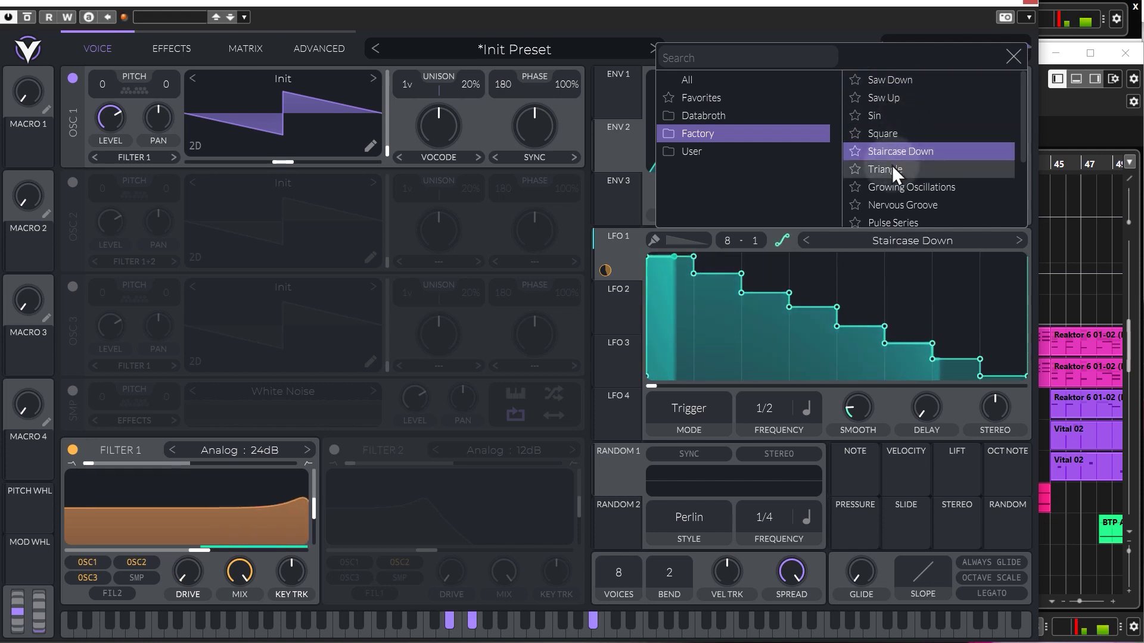
left_click(892, 167)
left_click(902, 185)
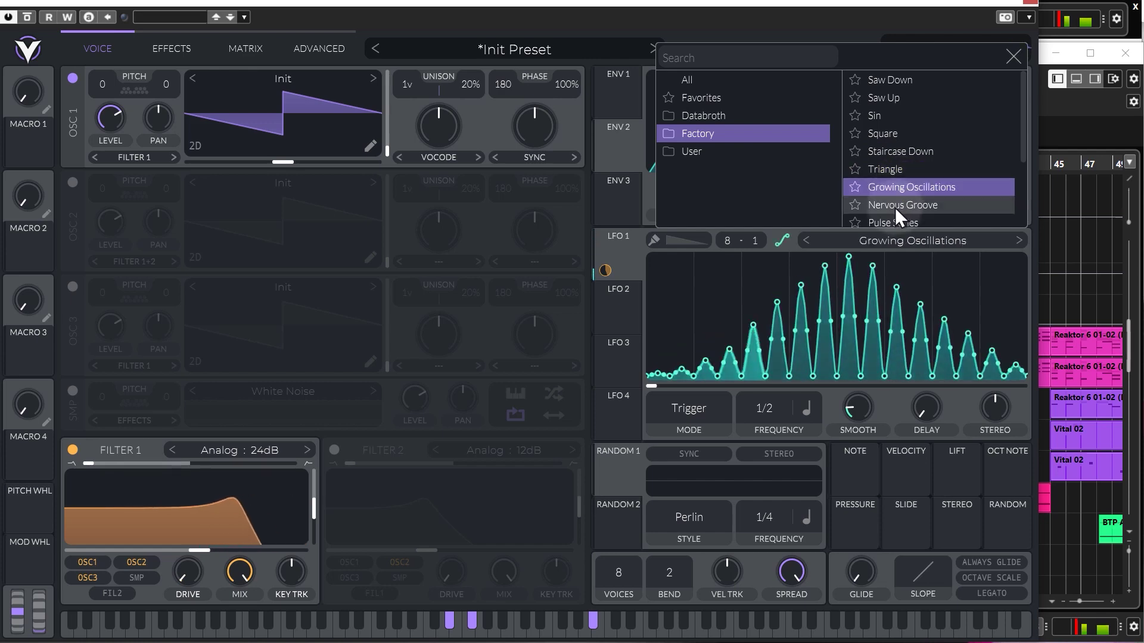
left_click(901, 206)
left_click(900, 221)
scroll(905, 181, "down", 3)
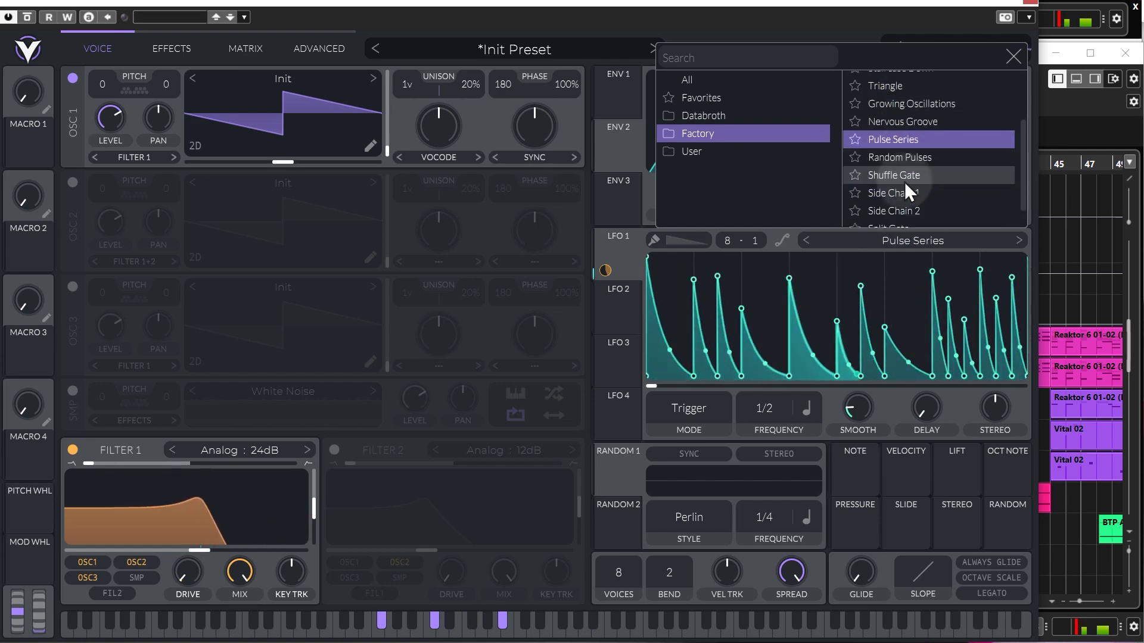
left_click_drag(764, 410, 764, 437)
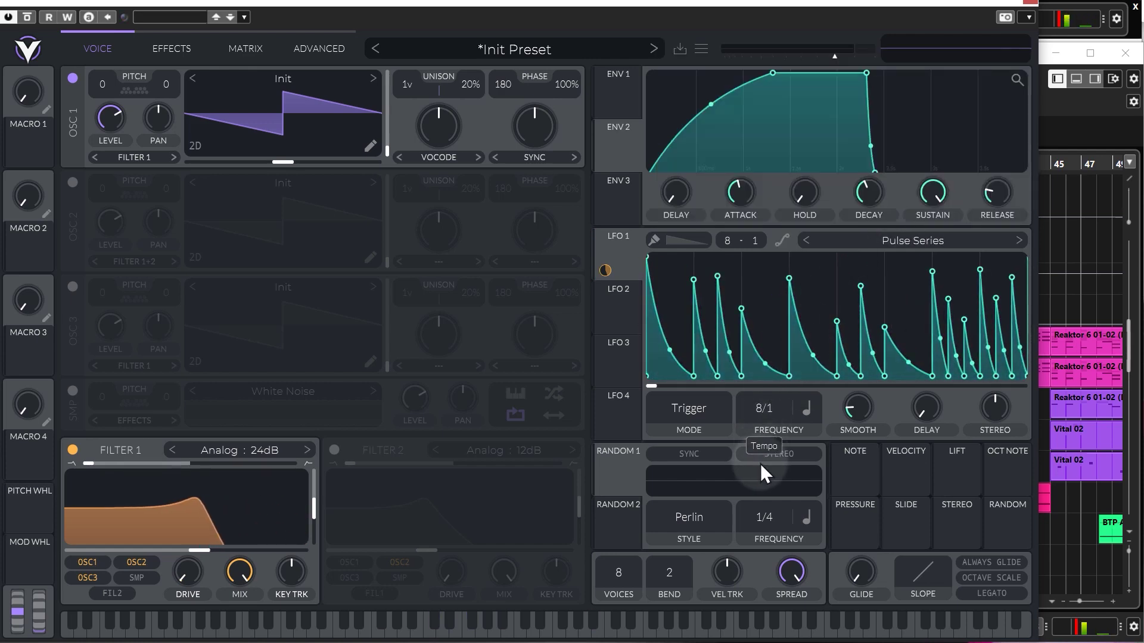
Step: Try LFO 1's Tempo and Seconds rate modes, lengthening the period in seconds
left_click(807, 410)
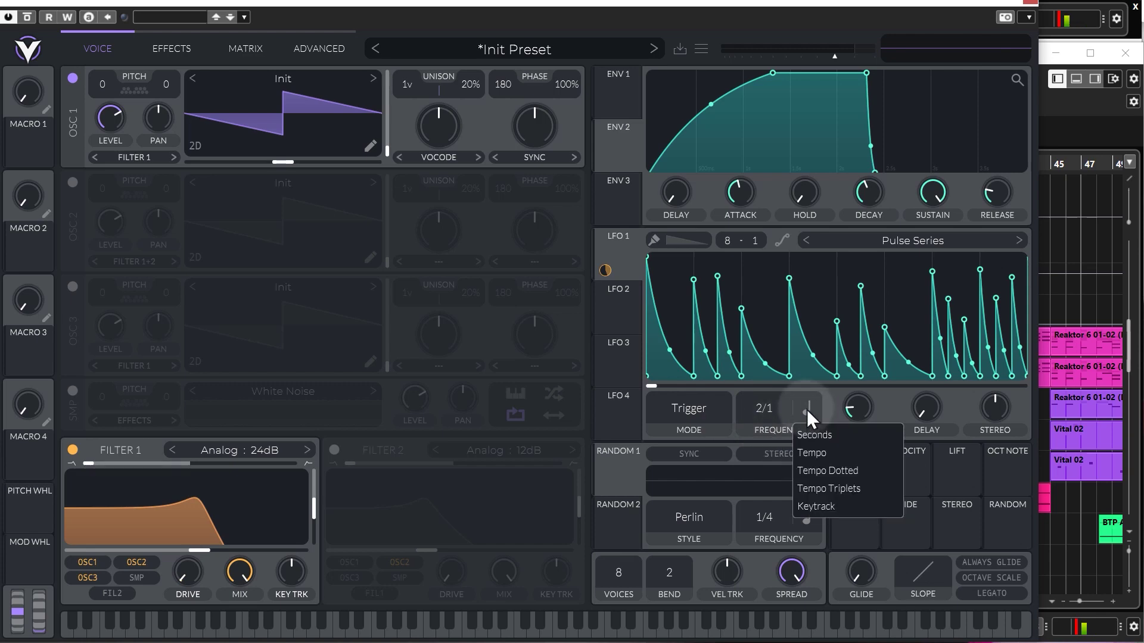
left_click(828, 454)
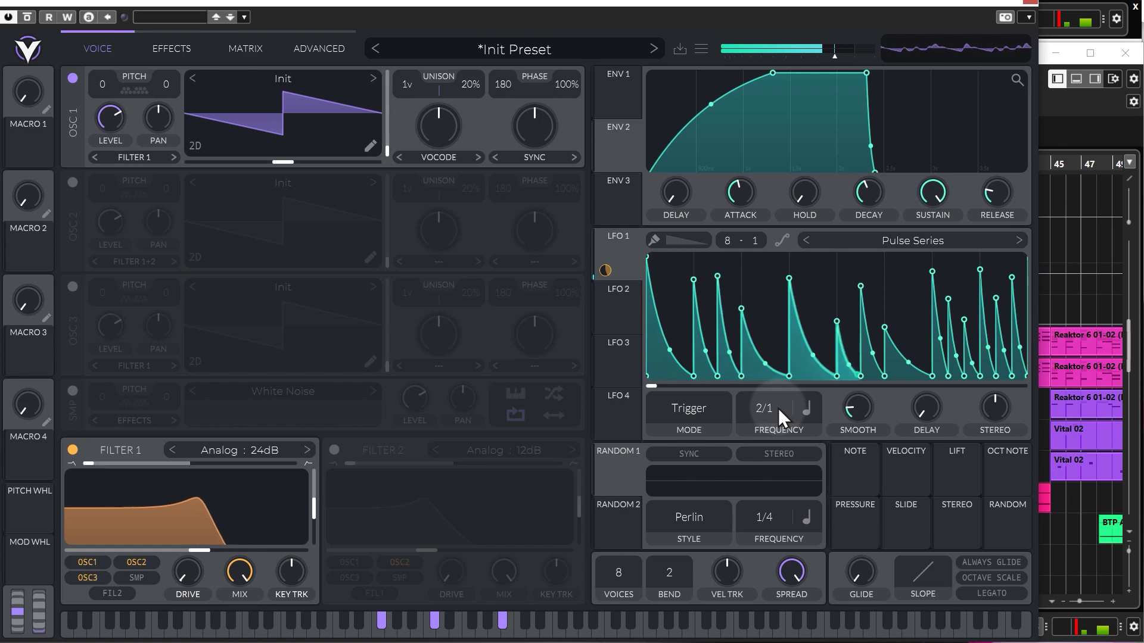
left_click(808, 410)
left_click(816, 433)
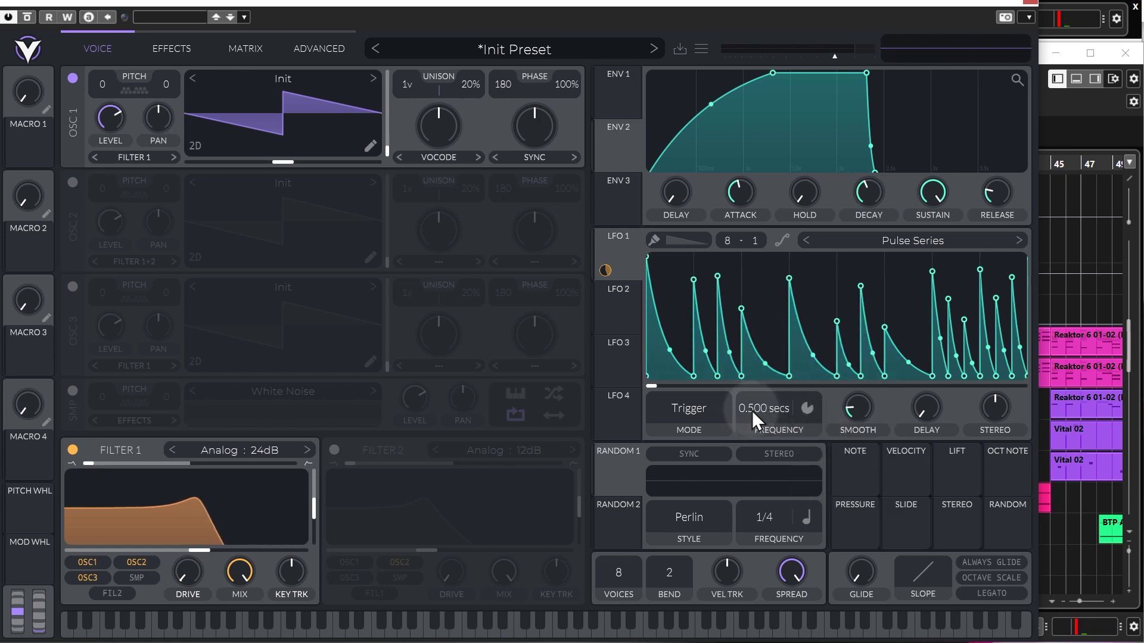
mouse_move(752, 410)
left_mouse_down()
mouse_move(753, 431)
mouse_move(753, 409)
left_mouse_up()
Step: Switch LFO 1 to Keytrack, compare low and high notes, then return to Seconds at 2.000 secs
left_click(806, 407)
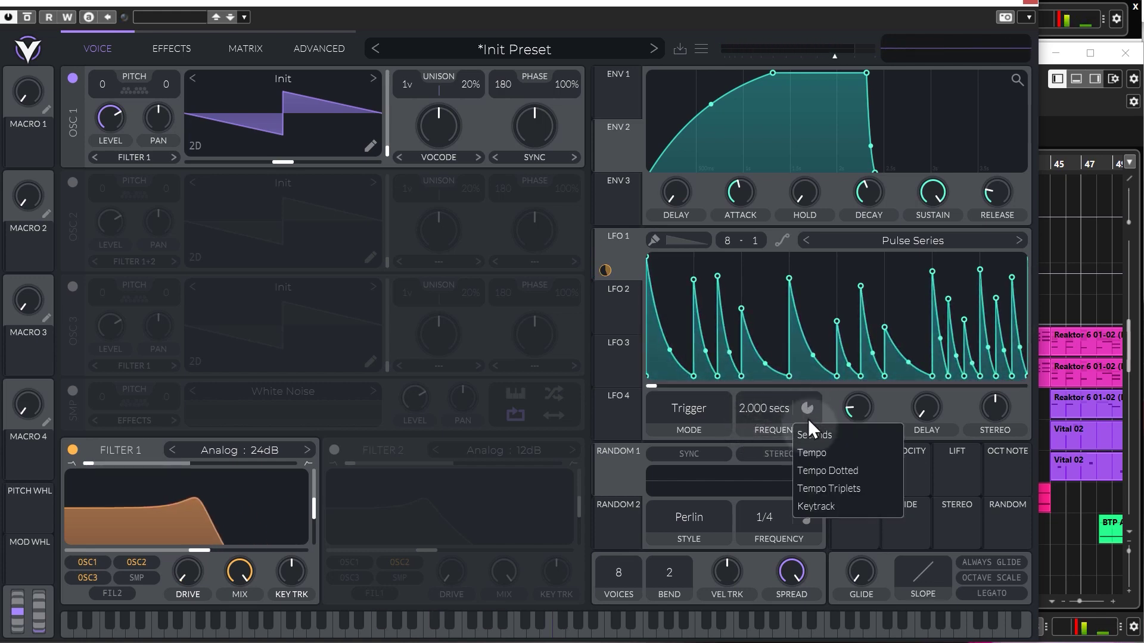
left_click(823, 508)
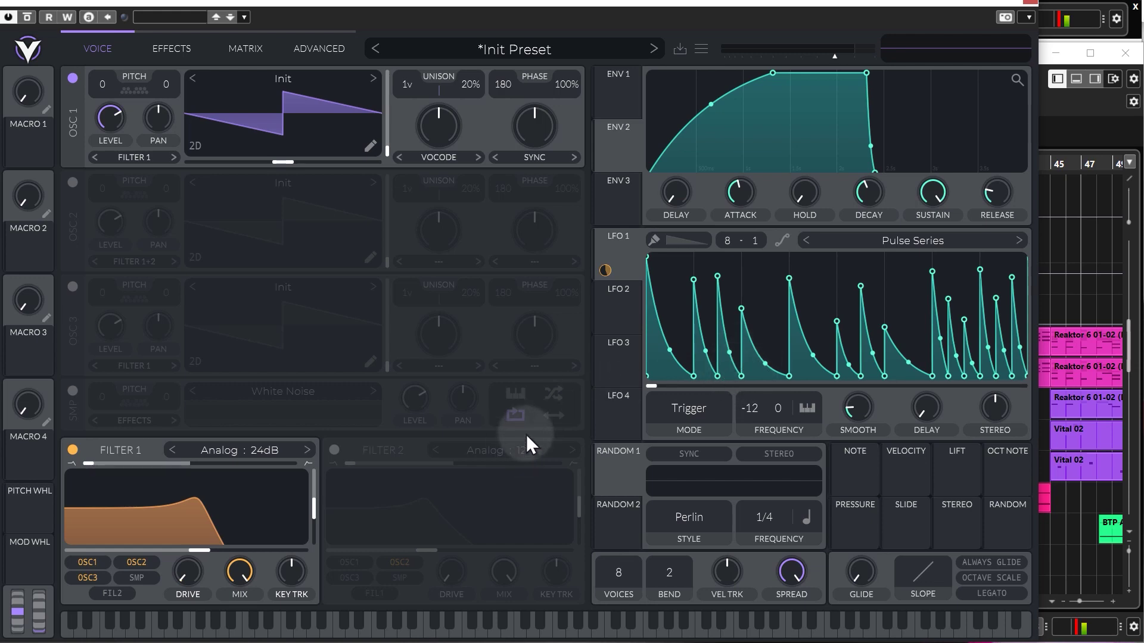
left_click(200, 622)
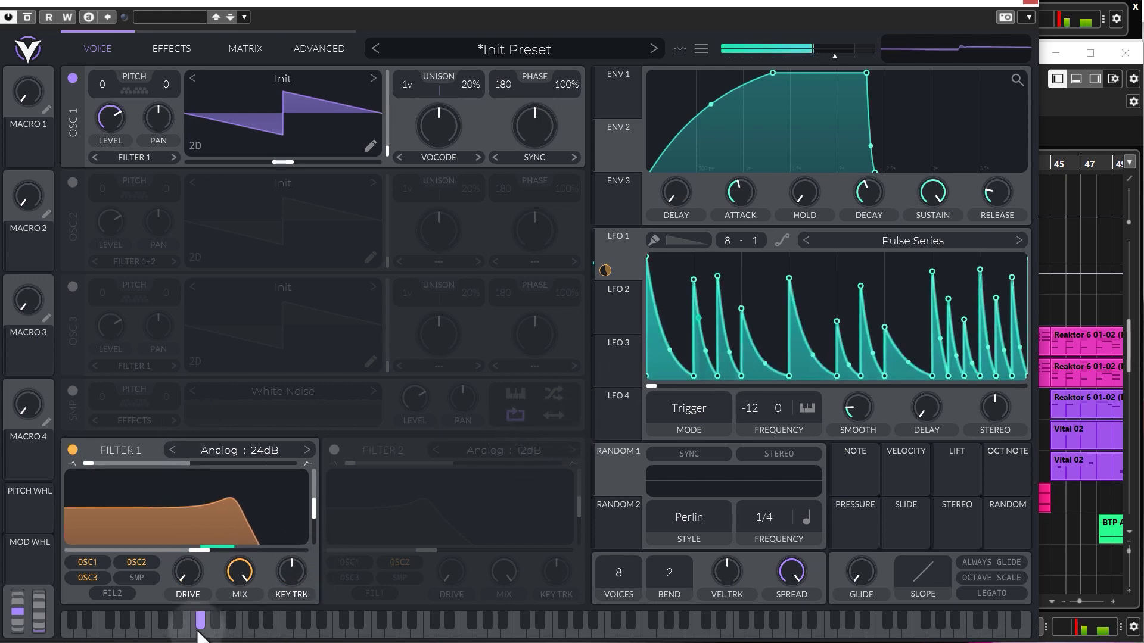
left_click_drag(200, 636, 141, 626)
left_click(411, 625)
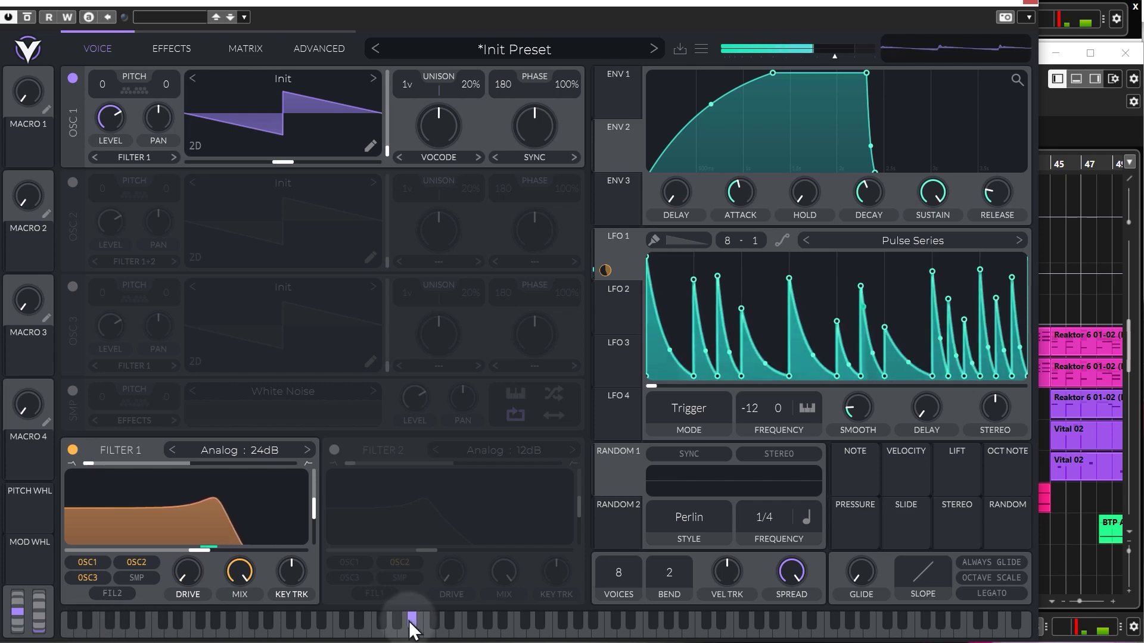
left_click_drag(411, 626, 380, 598)
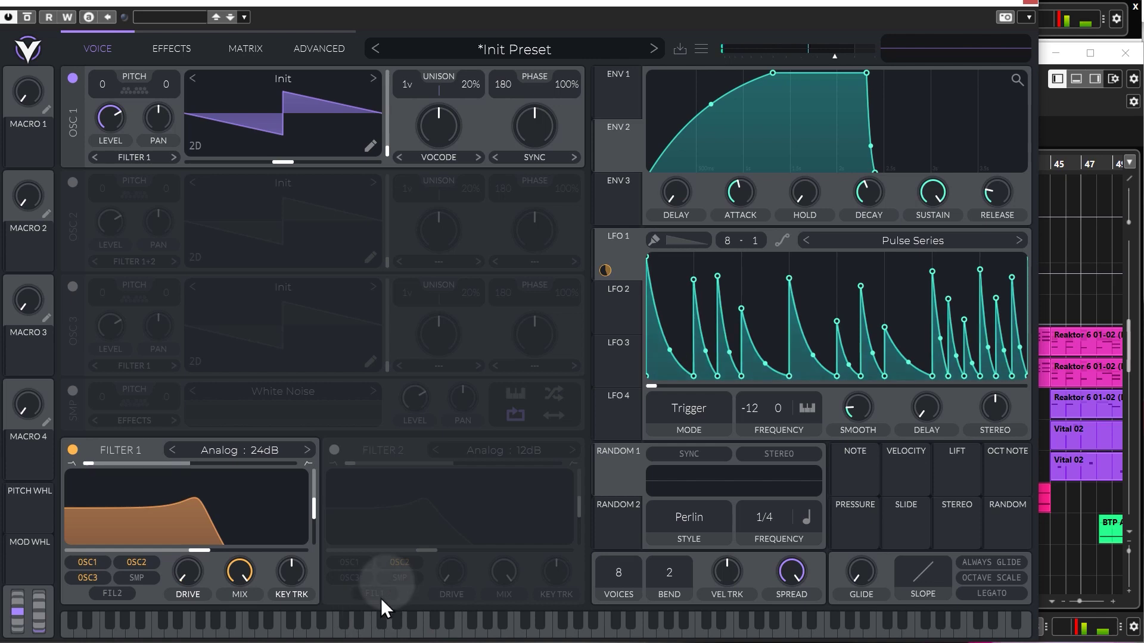
left_click(614, 520)
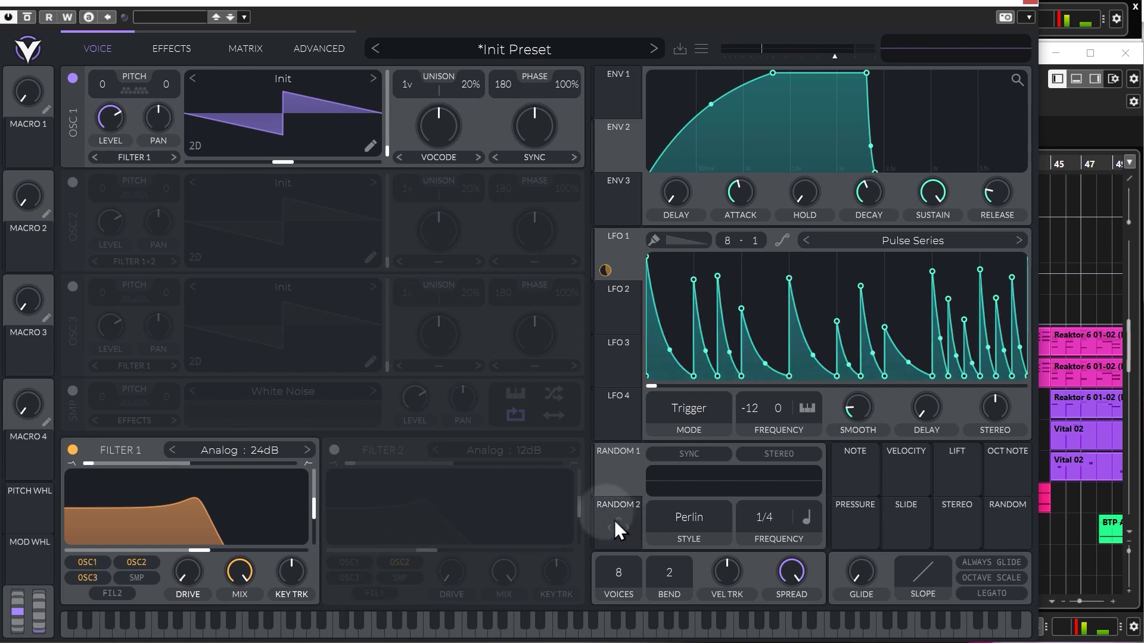
left_click(809, 406)
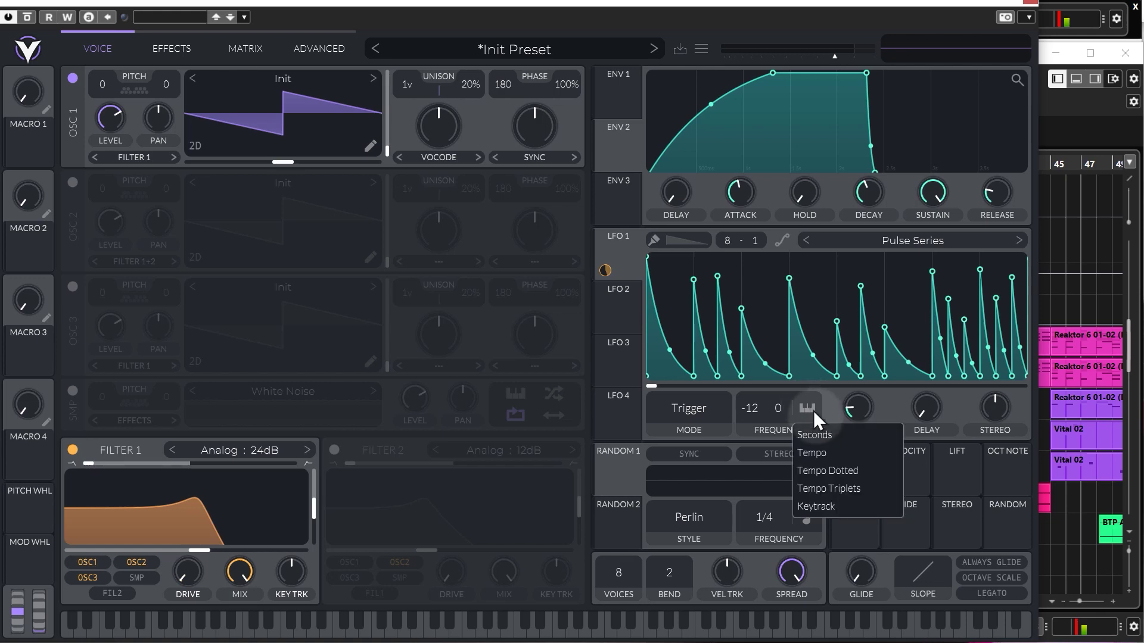
left_click(817, 432)
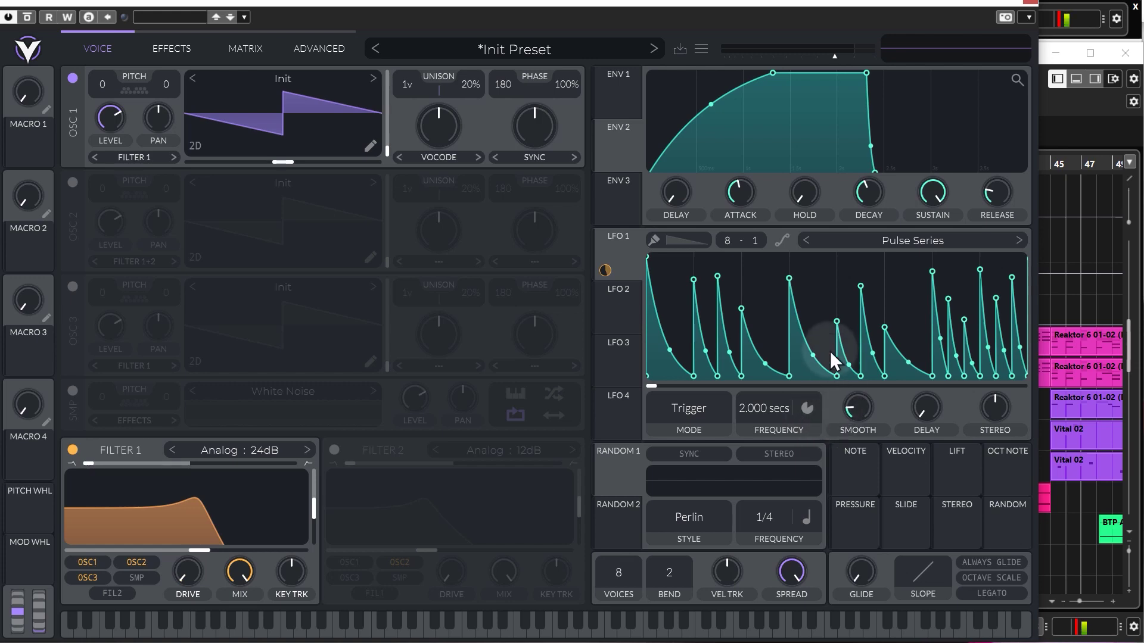
Step: Enable curve smoothing, reshape LFO 1's falling segment with a new point, and set the grid to 16
left_click(782, 240)
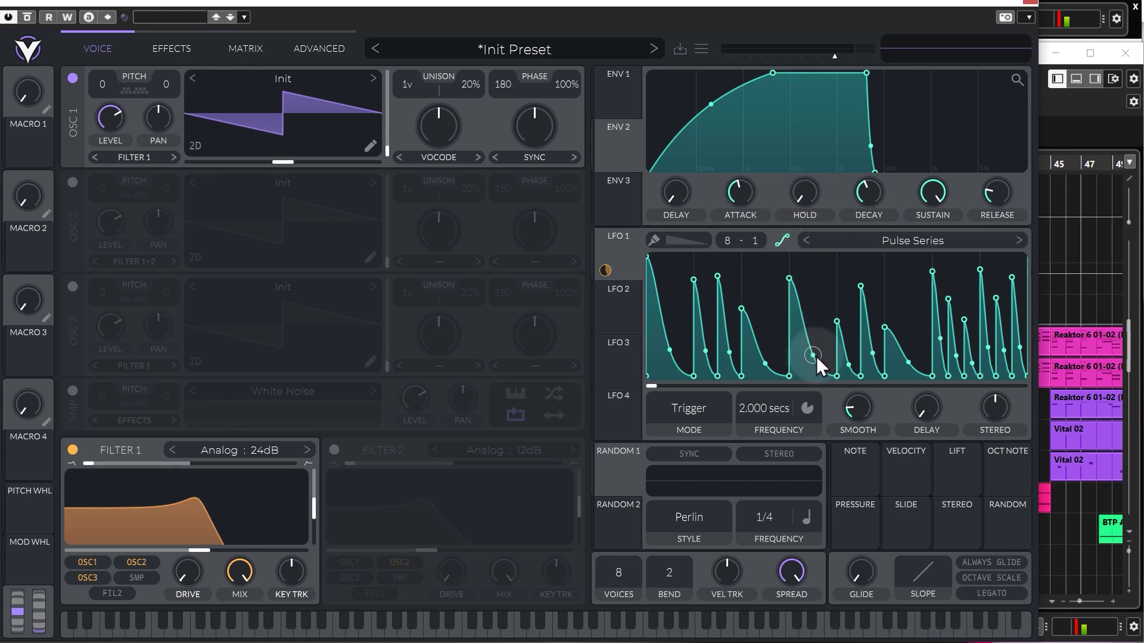
left_click_drag(813, 355, 813, 287)
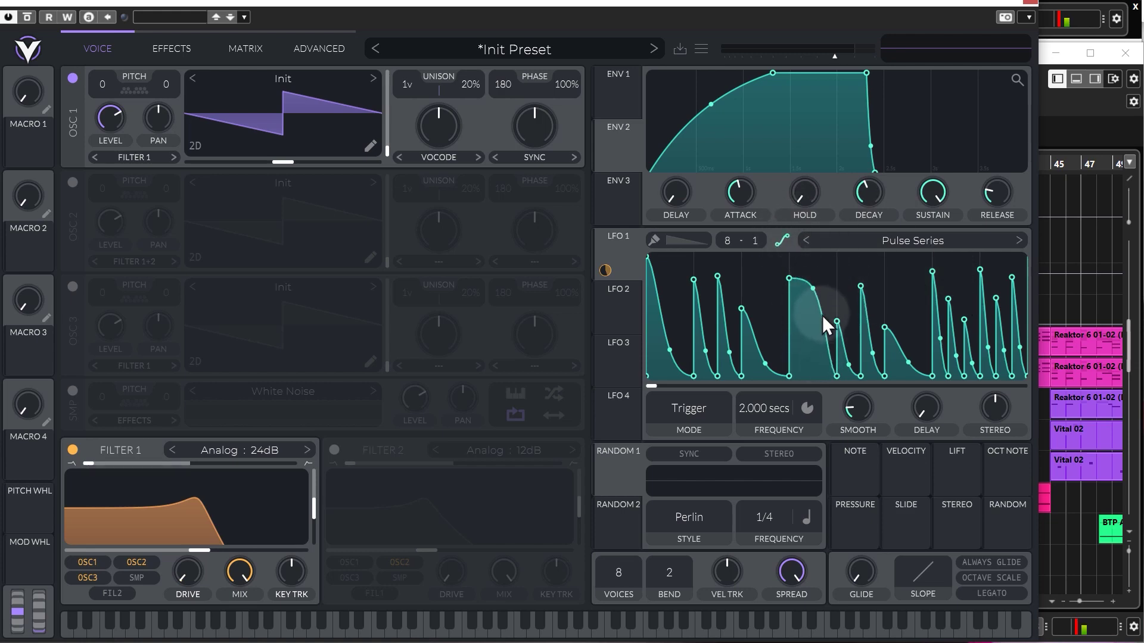
double_click(814, 356)
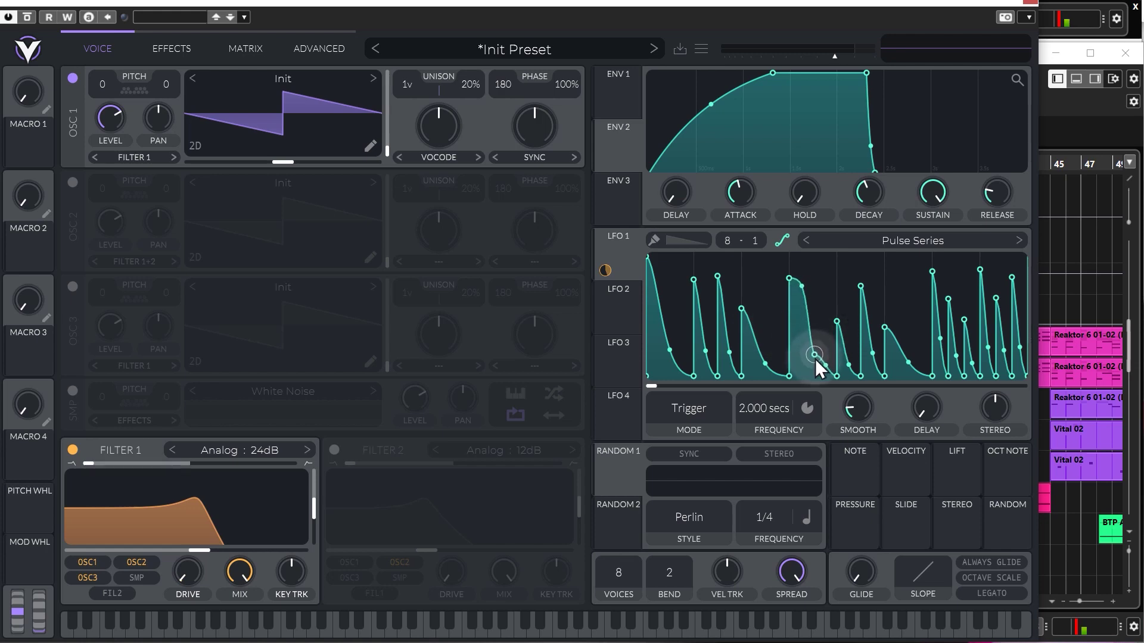
left_click_drag(814, 355, 816, 331)
mouse_move(789, 279)
left_mouse_down()
mouse_move(822, 274)
mouse_move(803, 286)
left_mouse_up()
left_click_drag(731, 247, 733, 96)
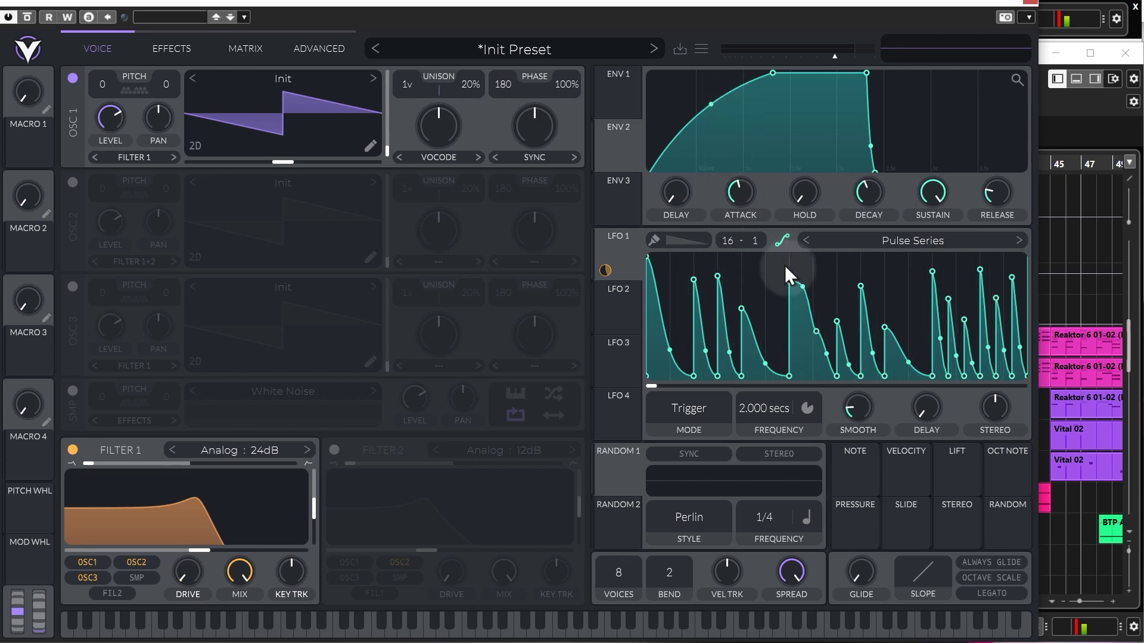
left_click_drag(780, 377, 770, 373)
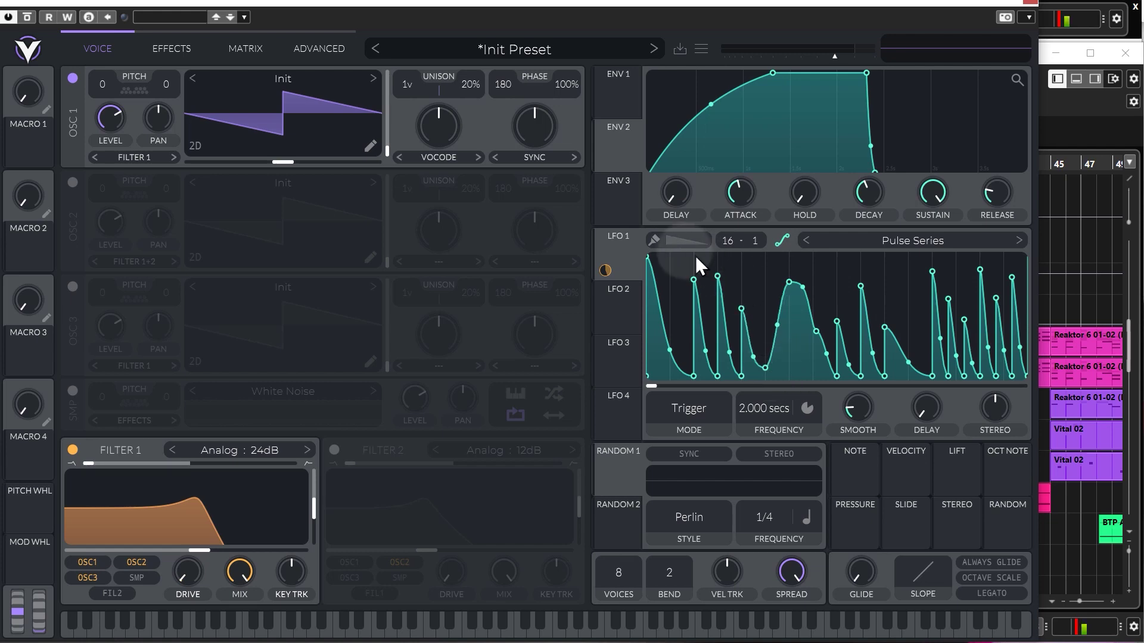
Step: Paint the Step pattern across the start of the LFO, then add a Half step
left_click(654, 239)
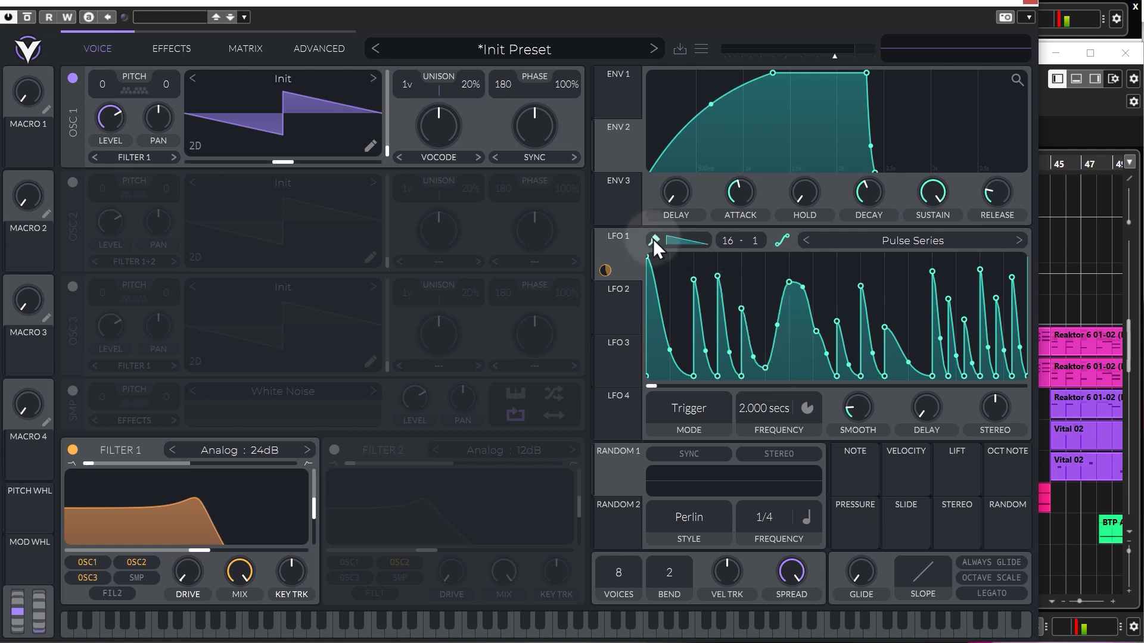
left_click(680, 239)
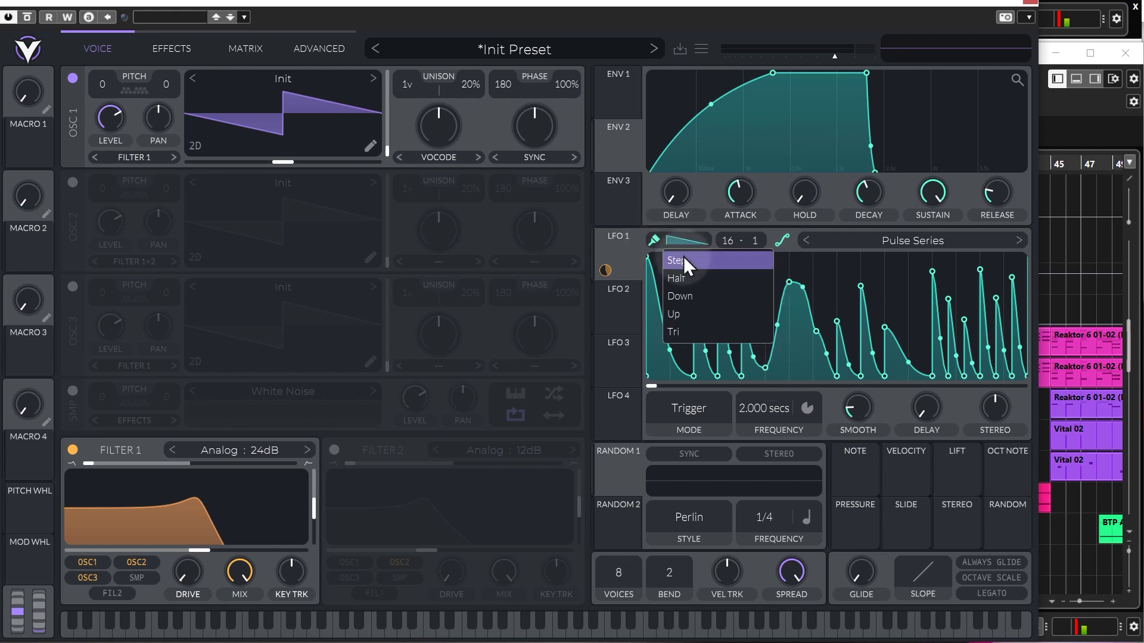
left_click(684, 259)
mouse_move(663, 297)
left_mouse_down()
mouse_move(685, 285)
mouse_move(746, 330)
left_mouse_up()
left_click(680, 239)
left_click(695, 279)
left_click(709, 328)
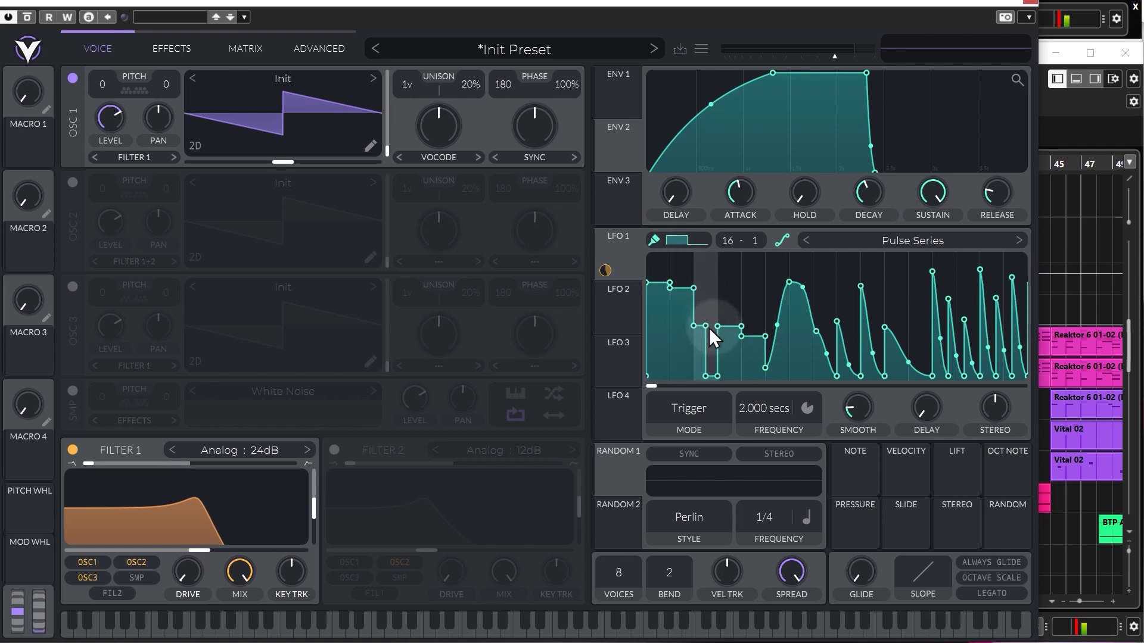
Step: Paint Down ramps across the LFO's middle and Up ramps across its right half
left_click(680, 239)
left_click(687, 296)
mouse_move(718, 316)
left_mouse_down()
mouse_move(768, 317)
mouse_move(823, 292)
left_mouse_up()
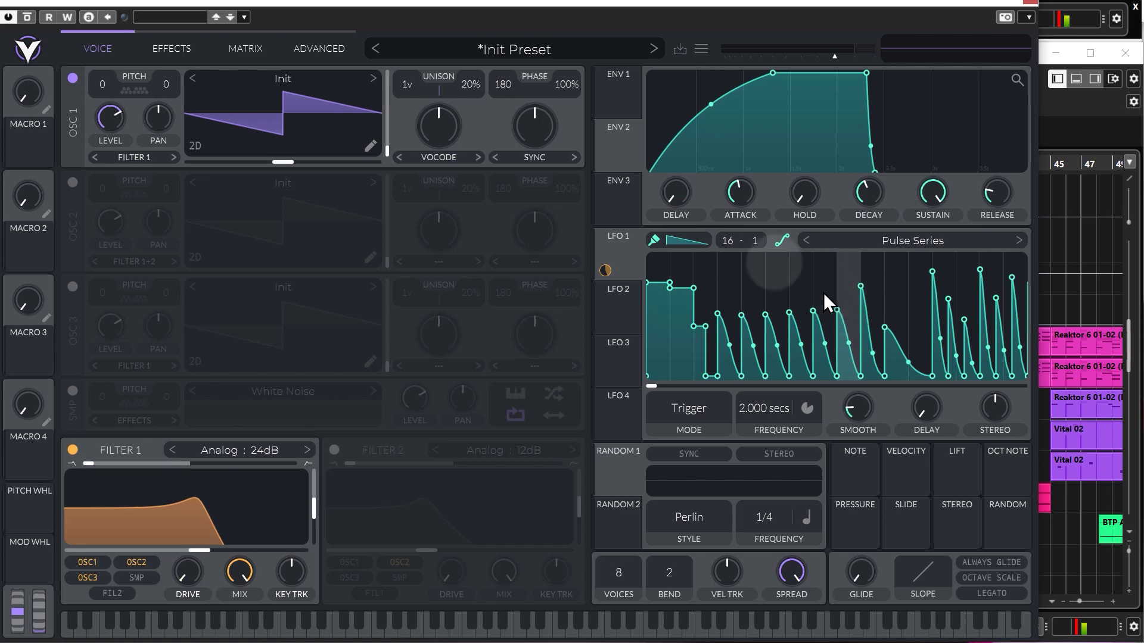
left_click(695, 237)
left_click(689, 313)
left_click(801, 328)
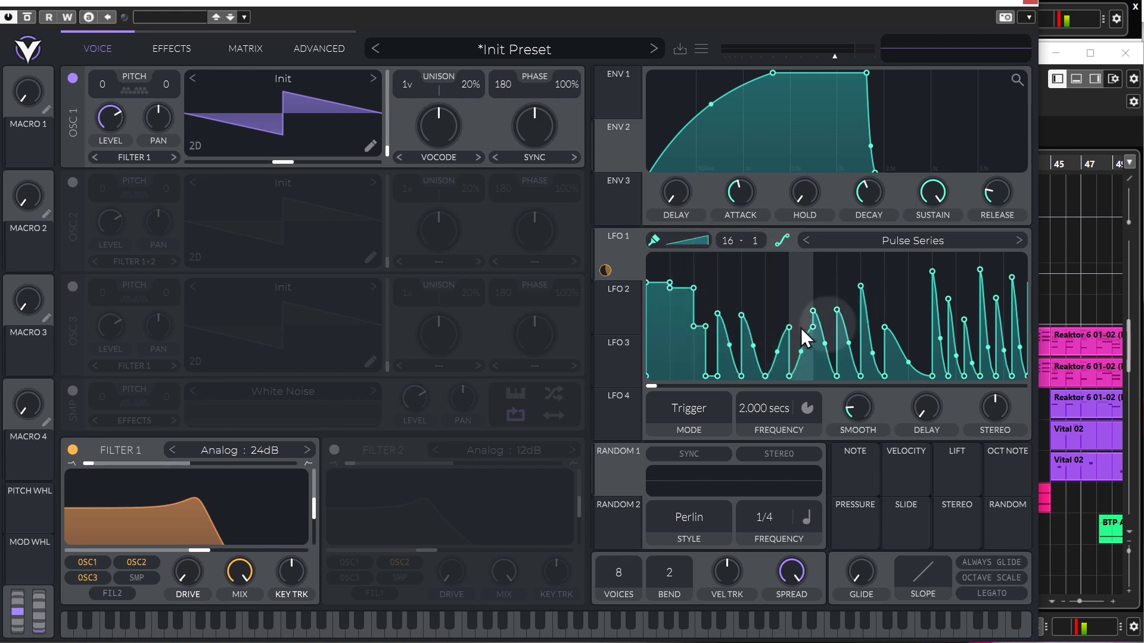
left_click_drag(800, 328, 927, 327)
Step: Paint the Tri pattern as a row of triangles across the LFO curve
left_click(679, 242)
left_click(747, 329)
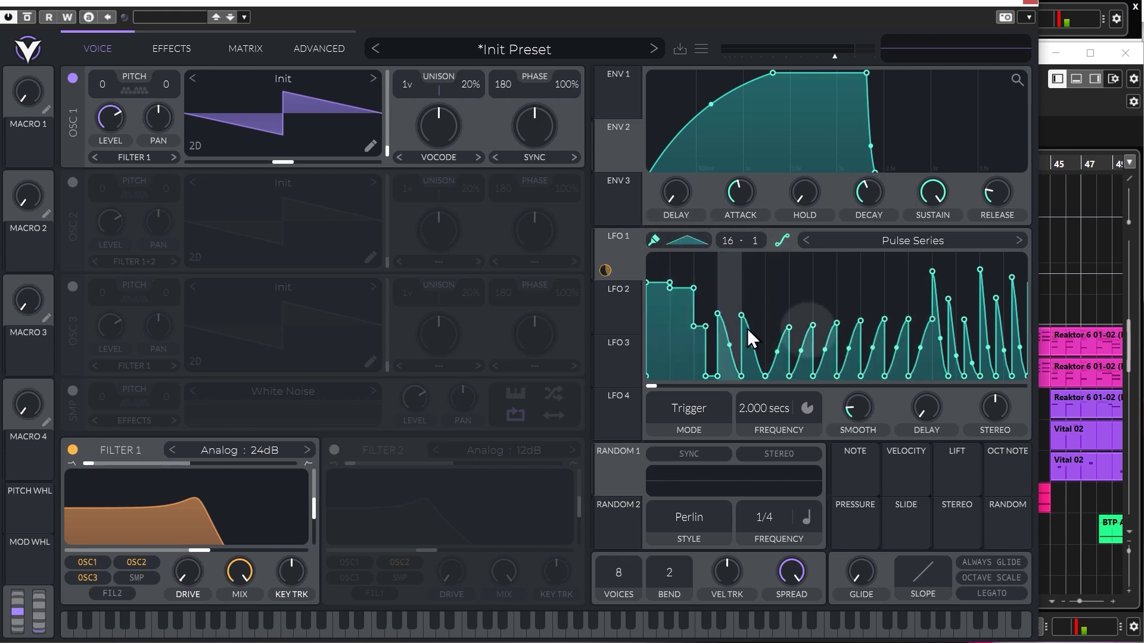
left_click_drag(812, 331, 971, 325)
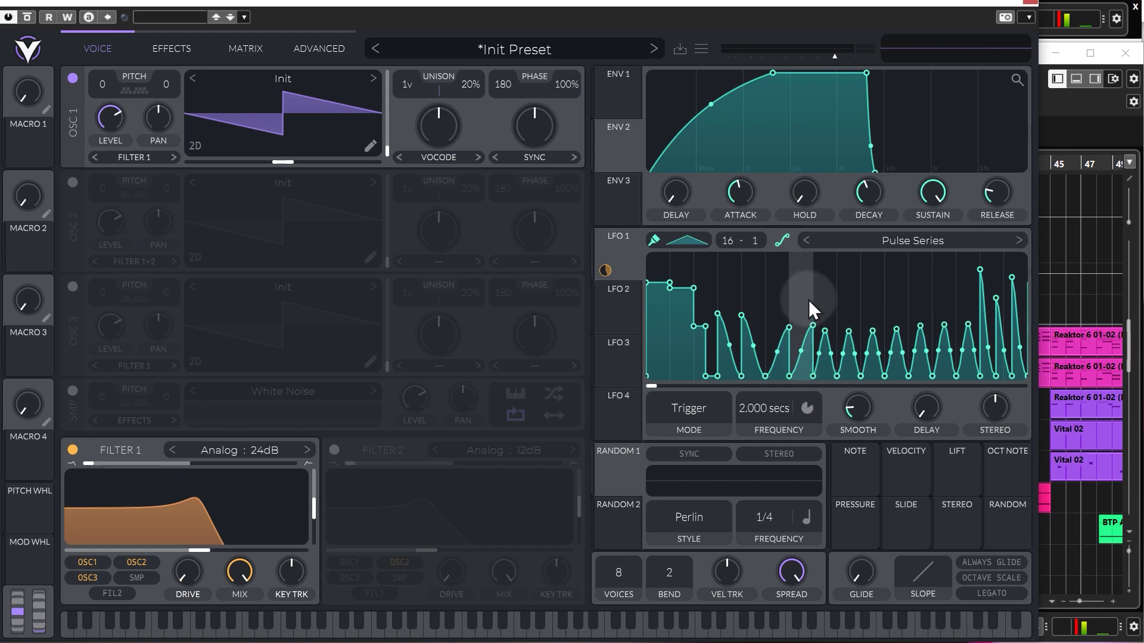
Step: Copy LFO 1's Pulse Series shape and paste it as oscillator 1's wavetable
right_click(758, 293)
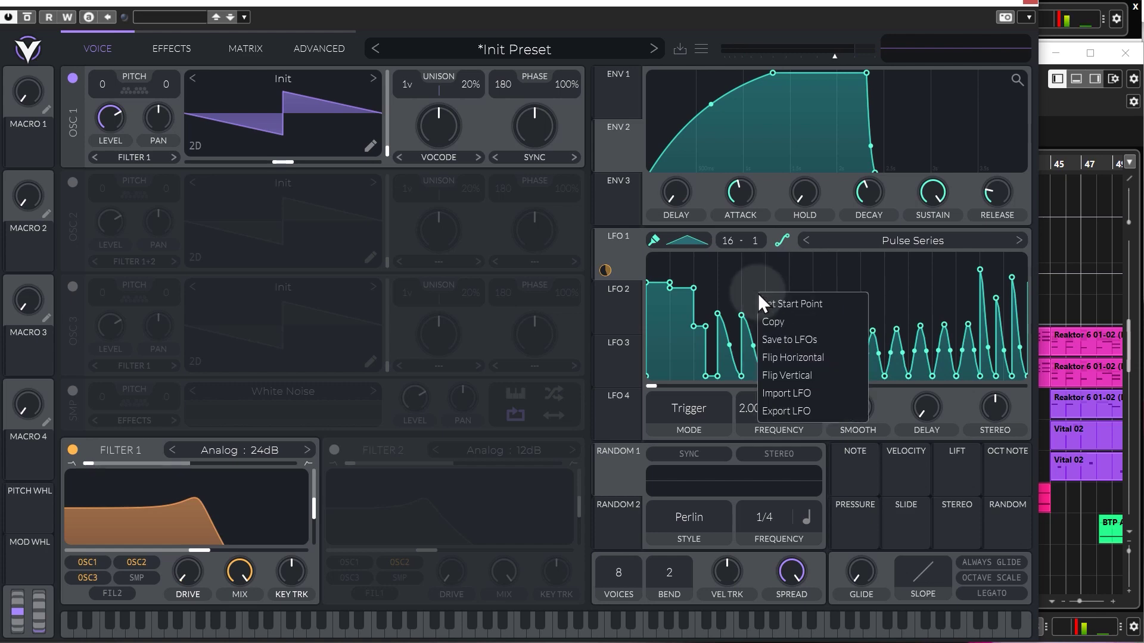
left_click(783, 324)
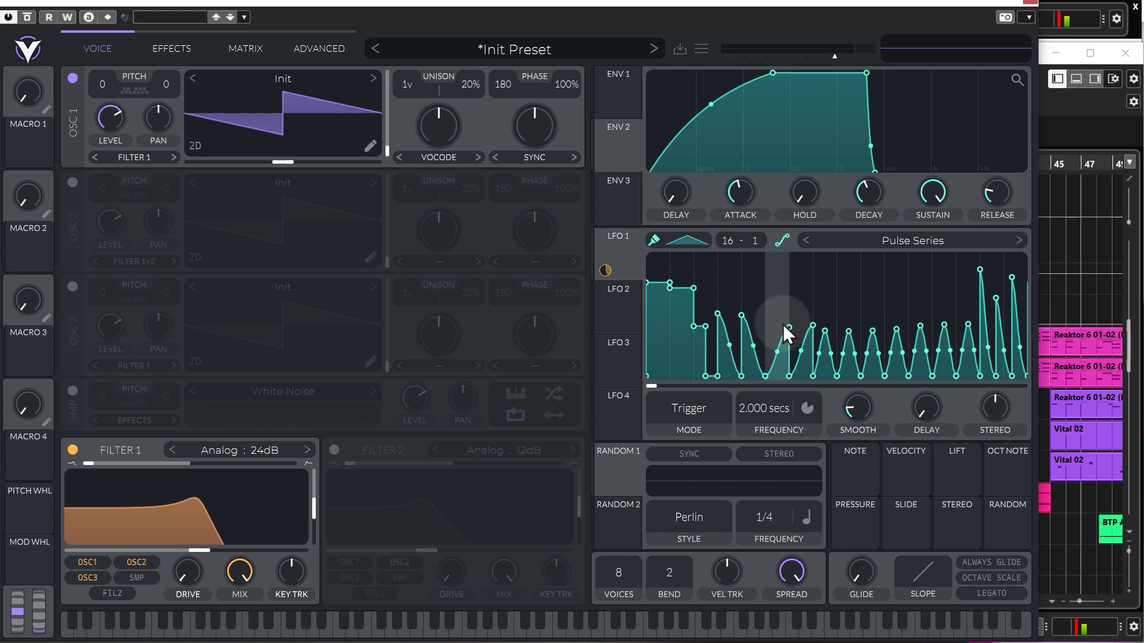
right_click(269, 111)
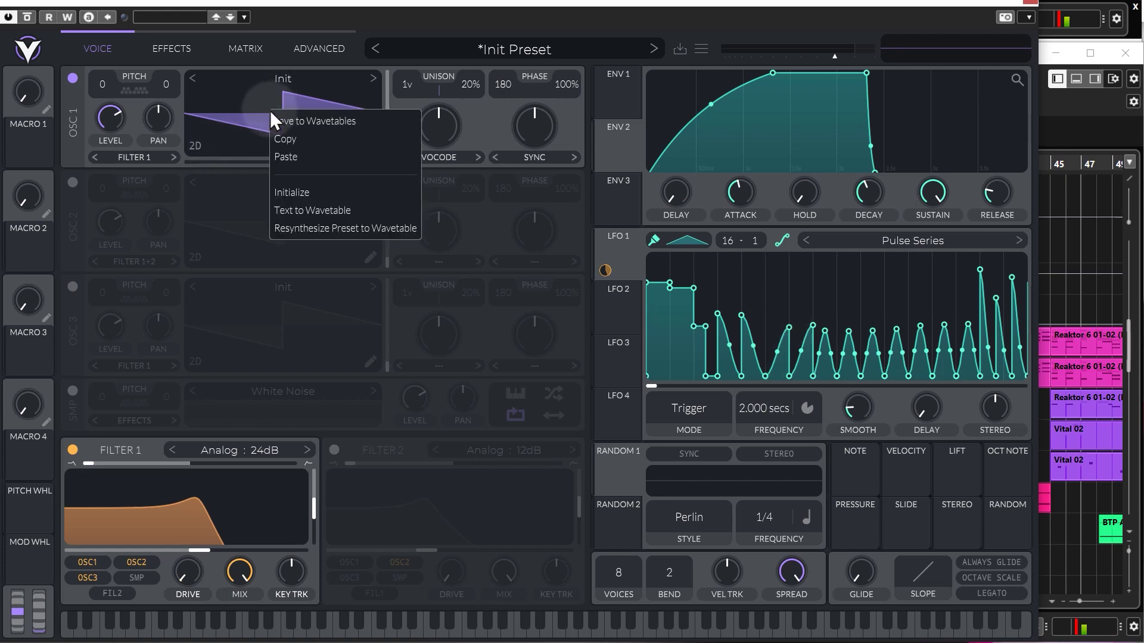
left_click(293, 157)
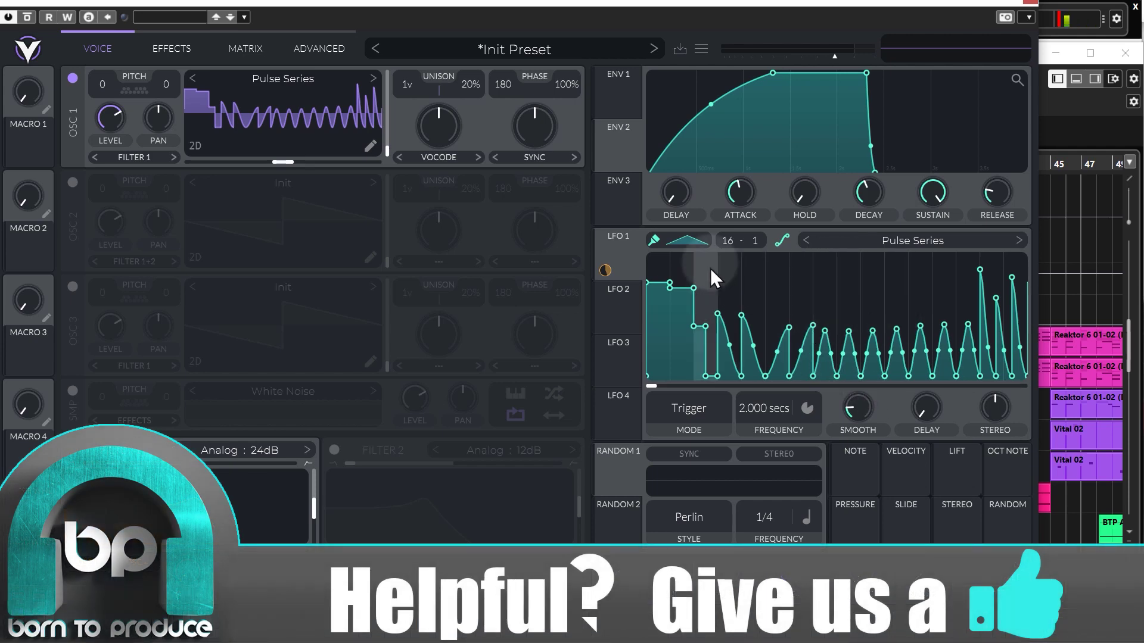
left_click(688, 240)
Step: Fill the LFO with Up ramps, straighten its segments and set smoothing to minimum
left_click(685, 315)
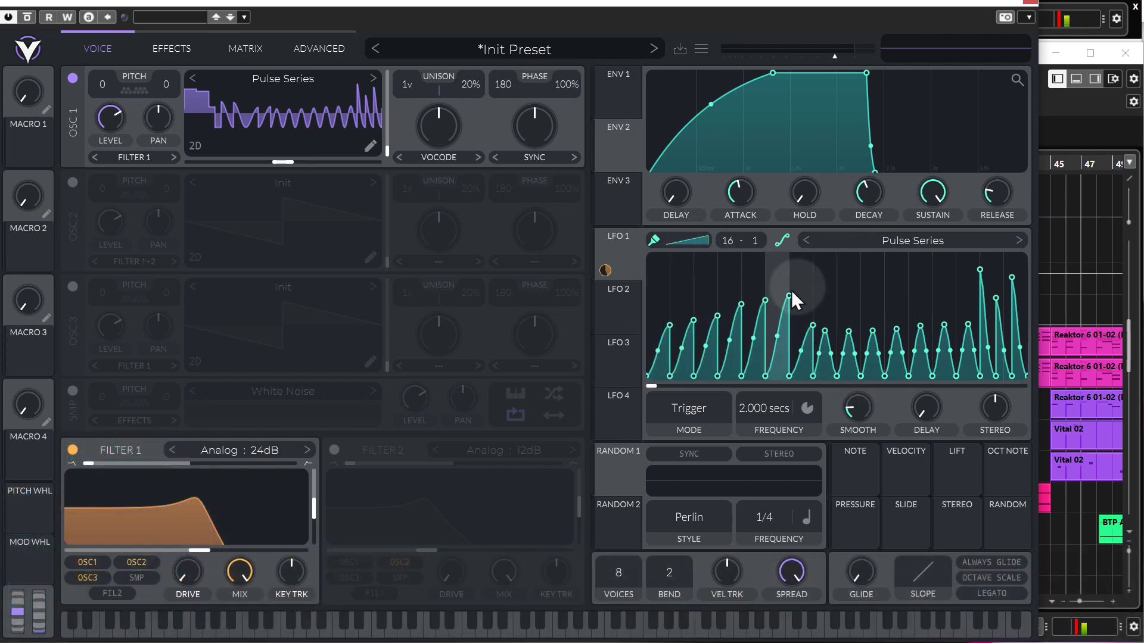
left_click(784, 241)
left_click_drag(856, 409, 856, 444)
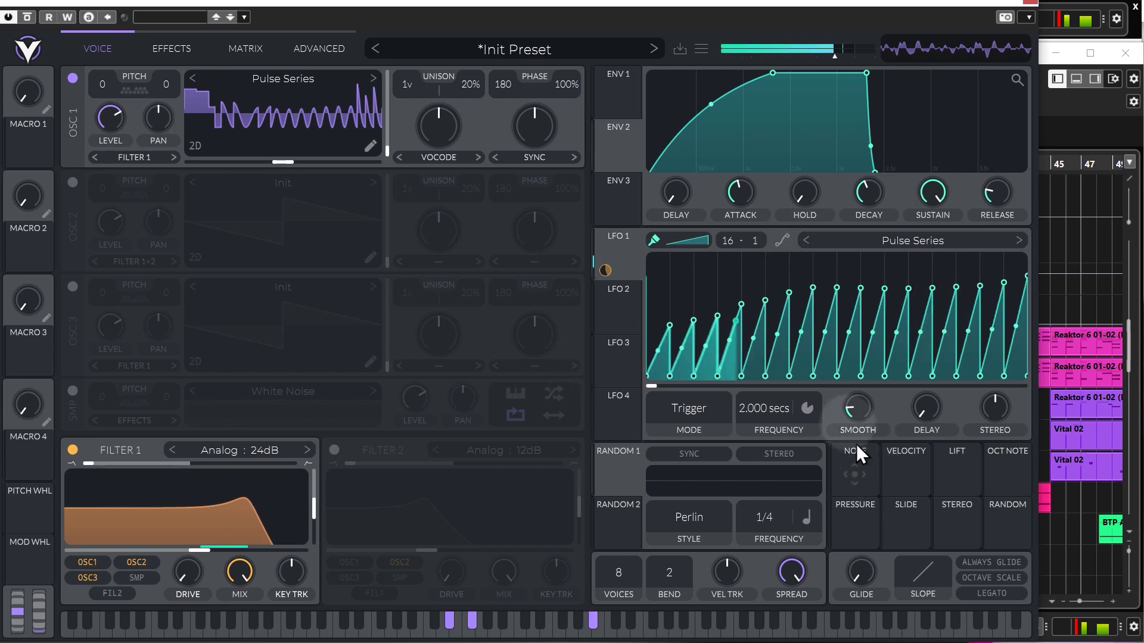
Step: Repaint the LFO with Down ramps and raise smoothing to about 0.032 seconds
left_click(686, 240)
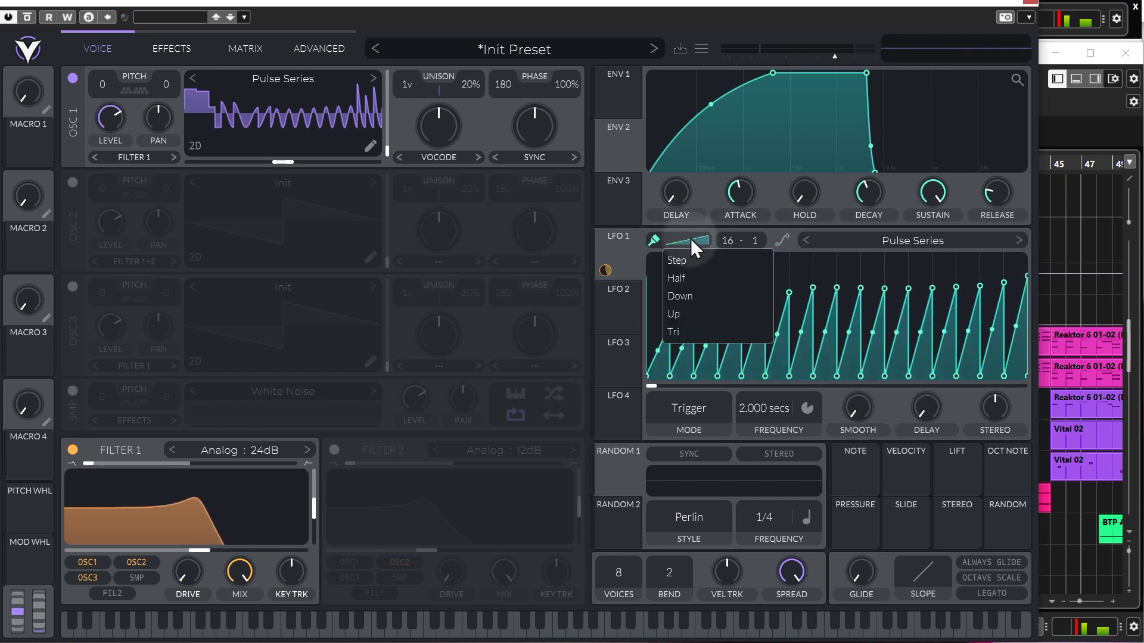
left_click(695, 296)
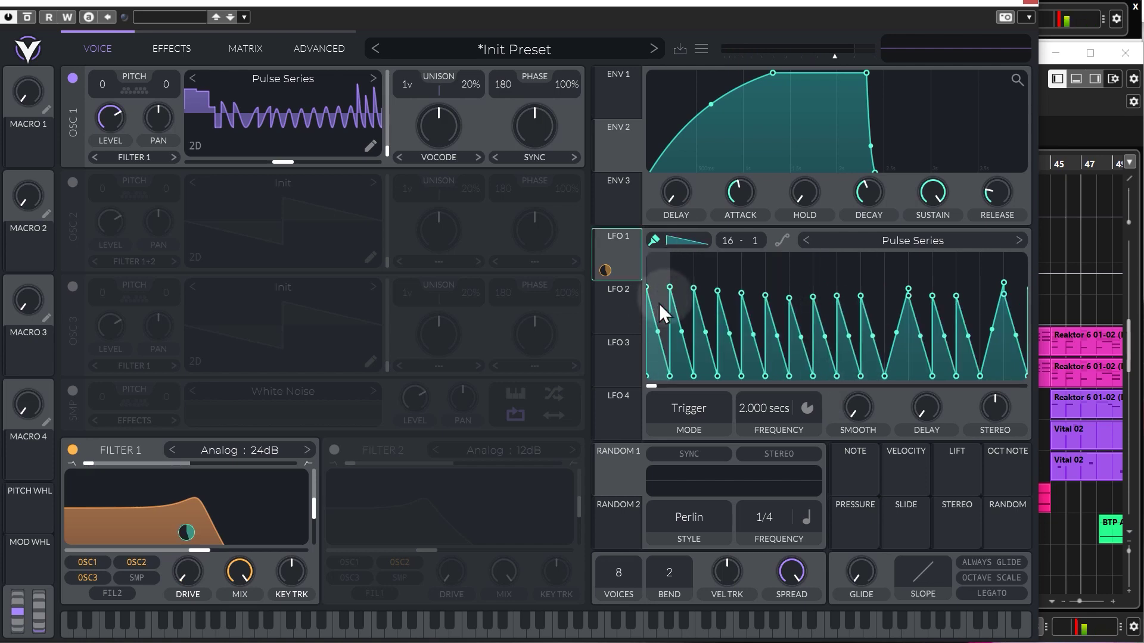
mouse_move(866, 413)
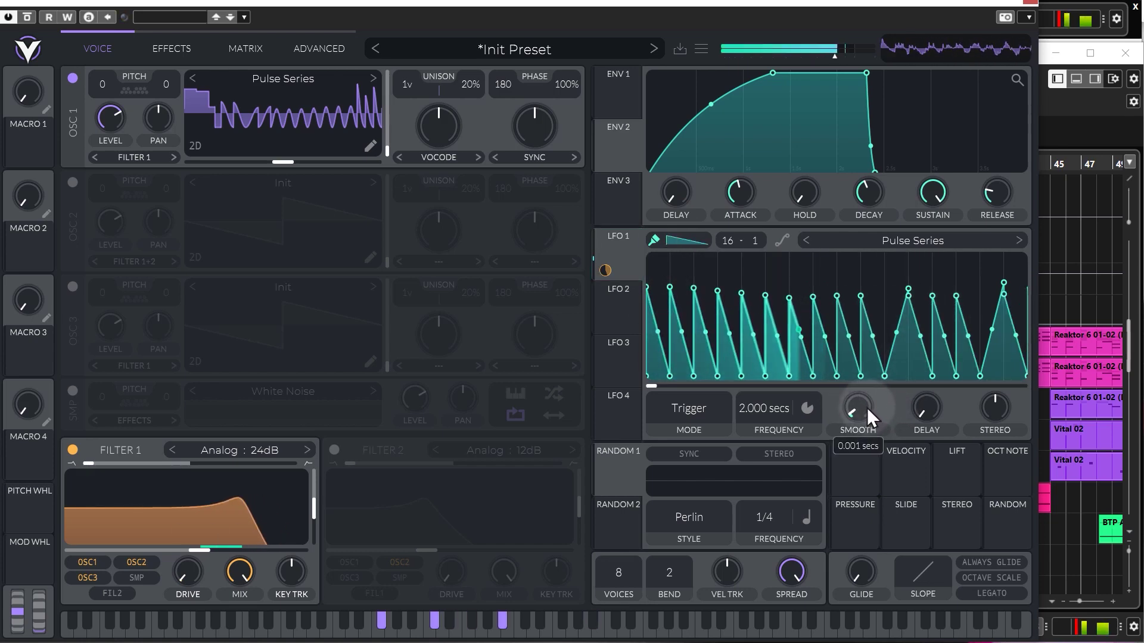
left_click_drag(867, 408, 862, 470)
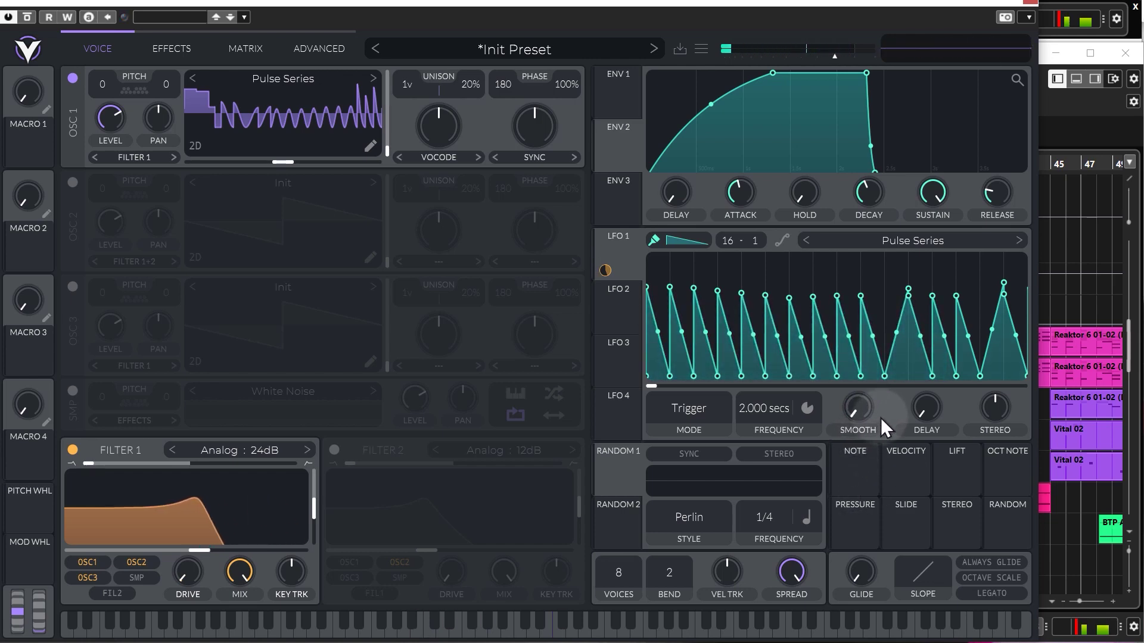
Step: Keep the LFO in Trigger mode and set its start delay to about 0.540 seconds
left_click(692, 406)
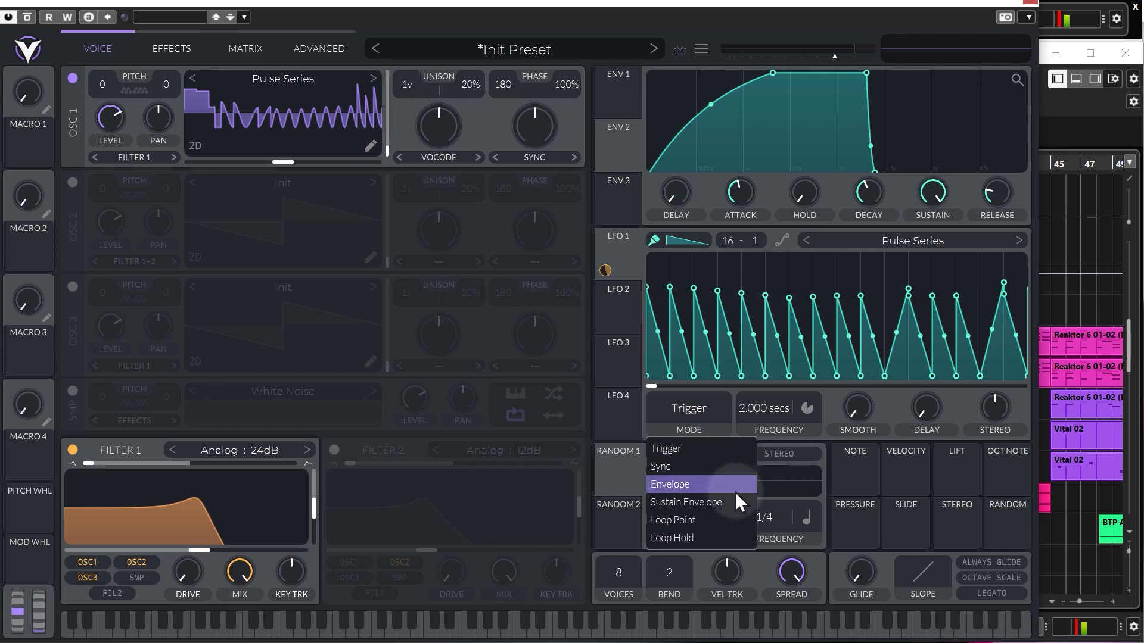
left_click(889, 417)
mouse_move(920, 415)
left_mouse_down()
mouse_move(924, 384)
mouse_move(928, 408)
left_mouse_up()
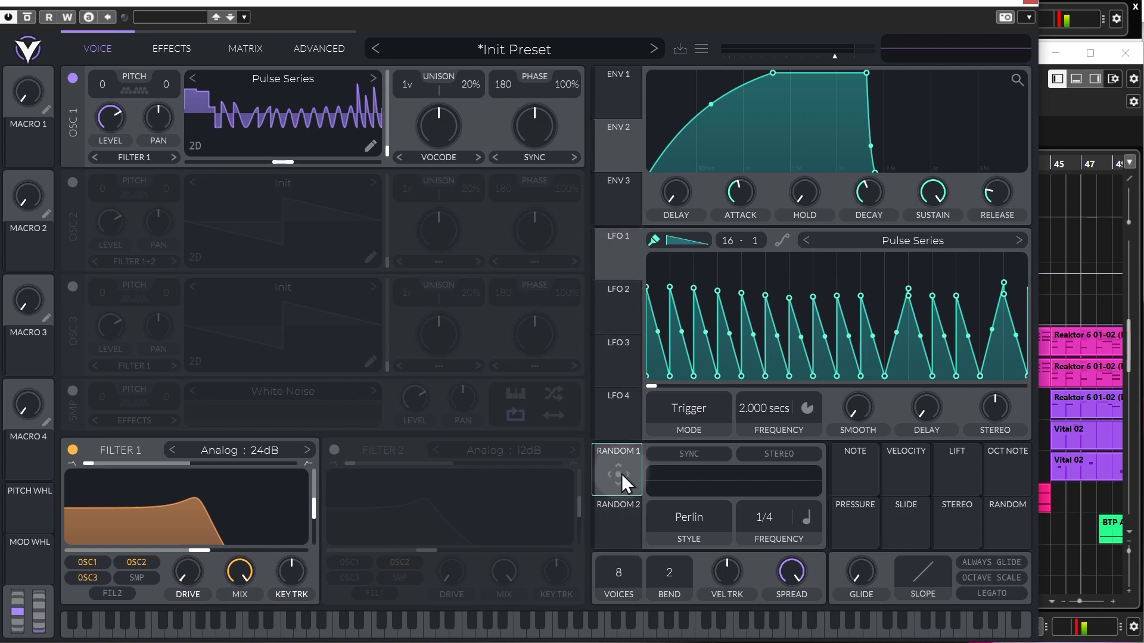
Step: Route Random 1 to Filter 1 using the Lorenz Attractor style at a 1/4 rate
left_click_drag(621, 474, 250, 504)
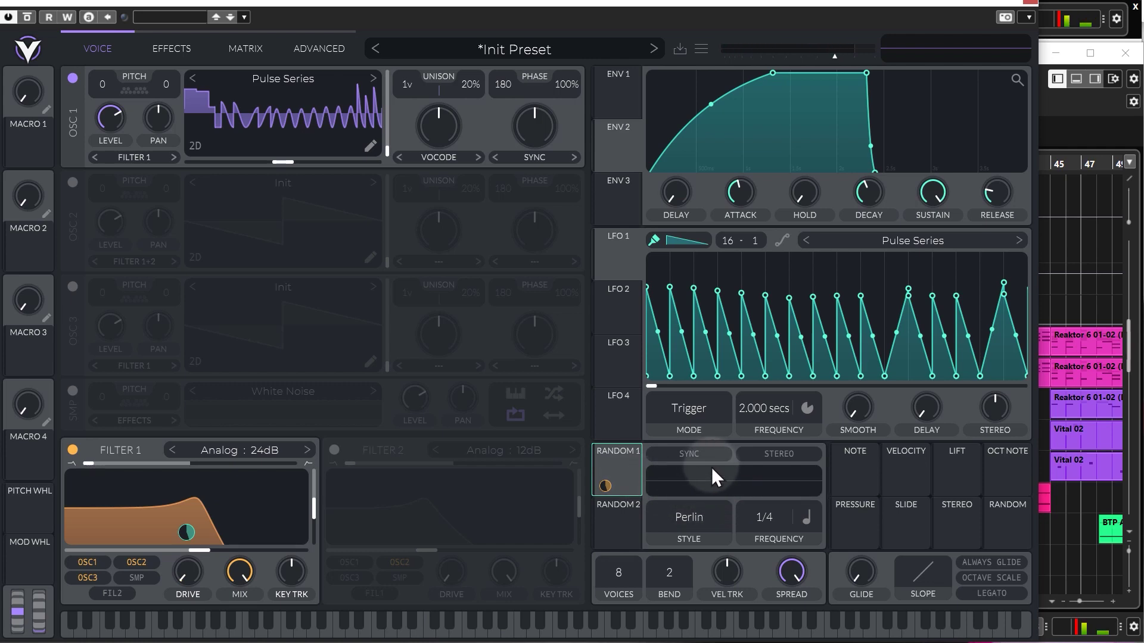
left_click(698, 516)
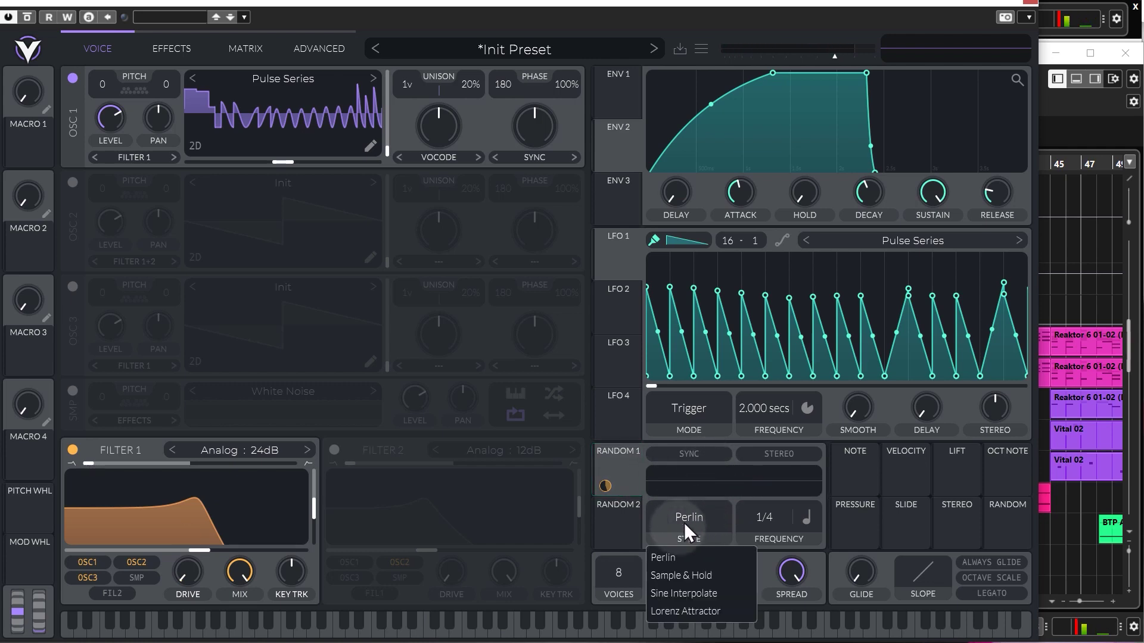
left_click(696, 611)
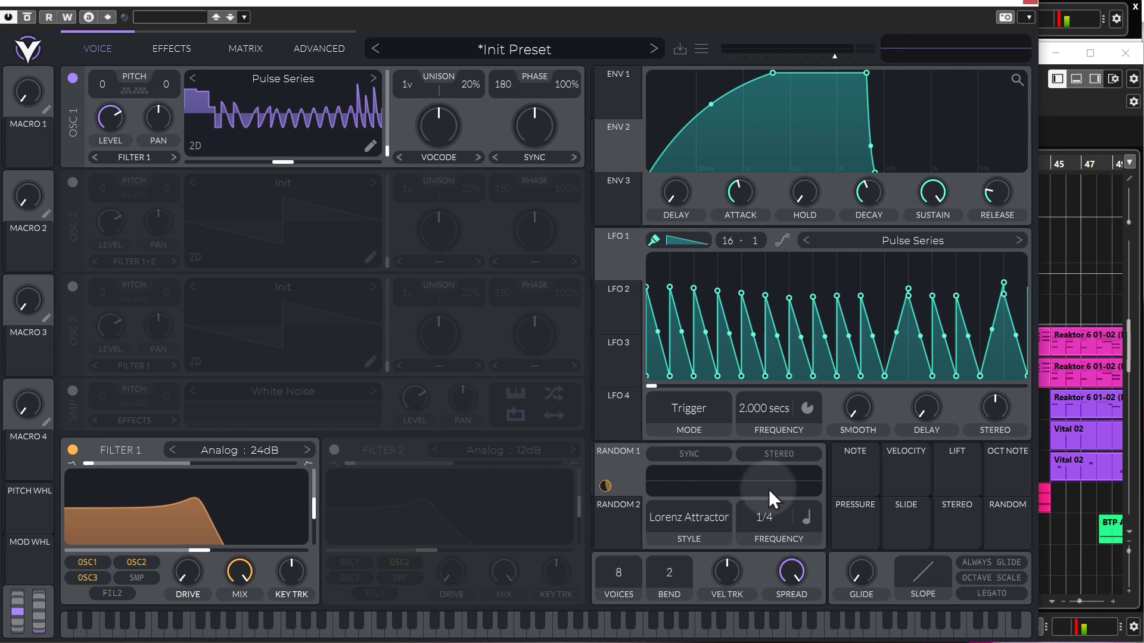
left_click(806, 517)
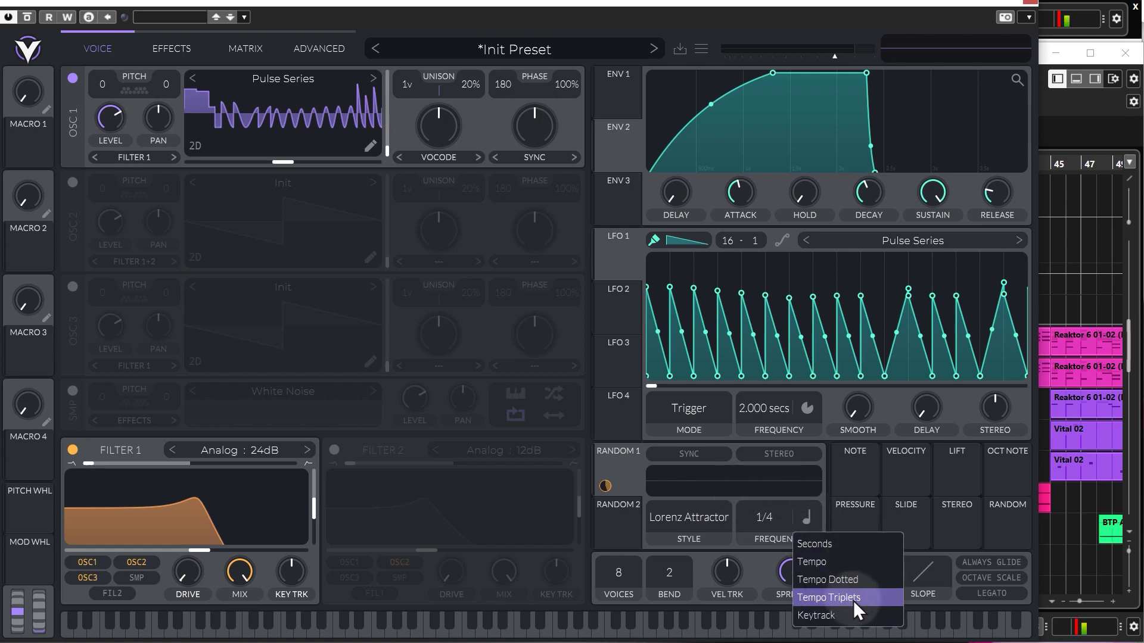
left_click(827, 502)
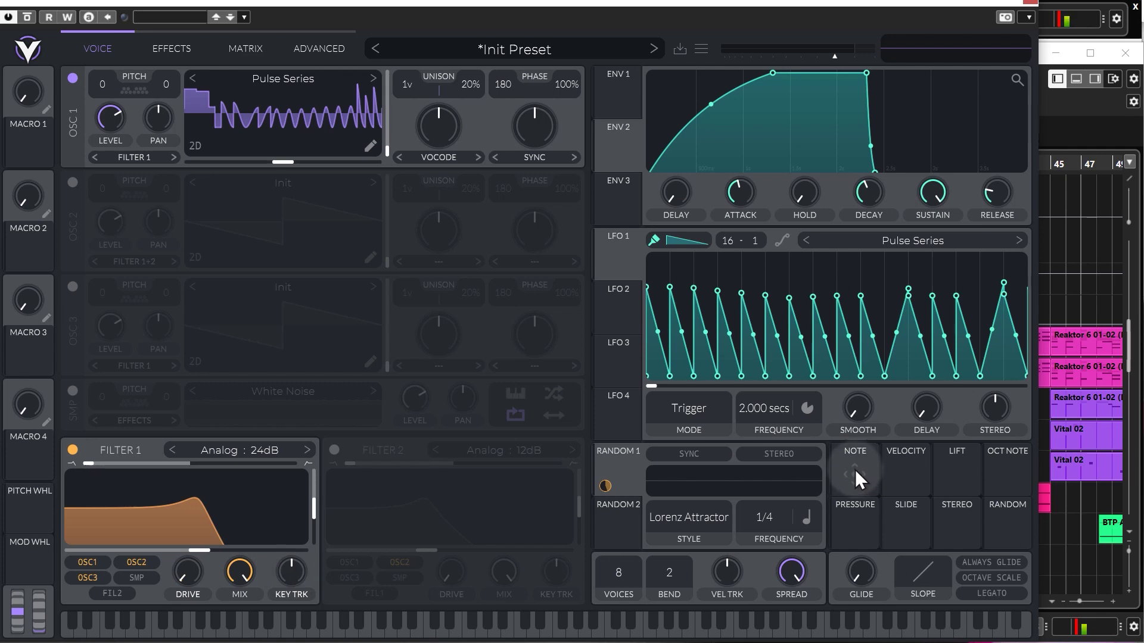
Step: Route NOTE to Filter 1 and play an ascending run of notes to hear the tracking
left_click_drag(856, 475, 188, 532)
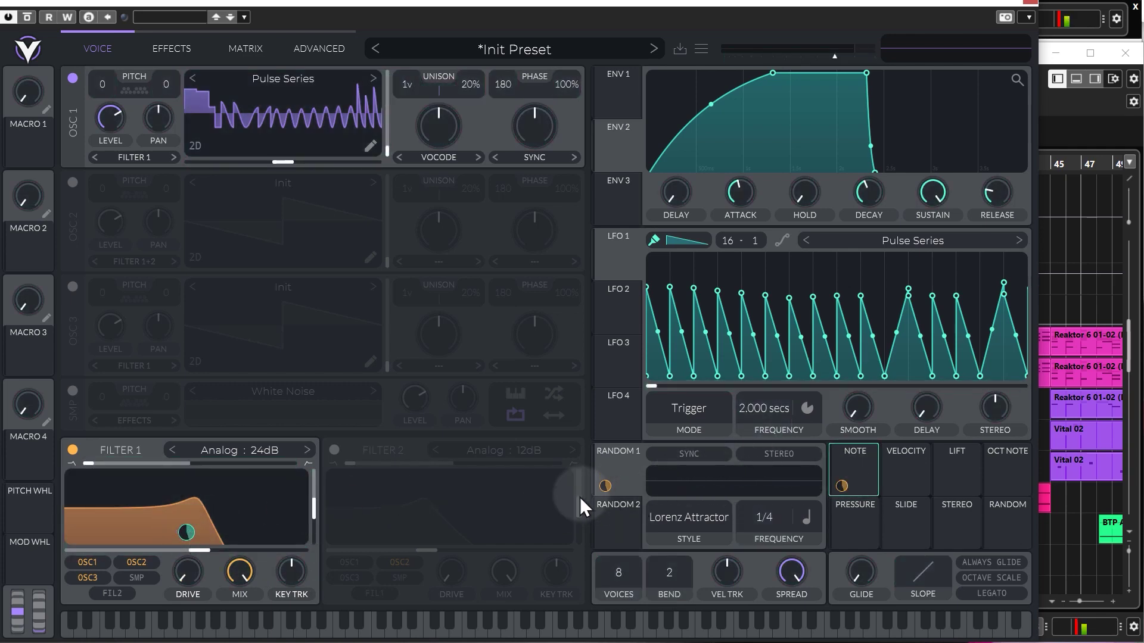
left_click(605, 487)
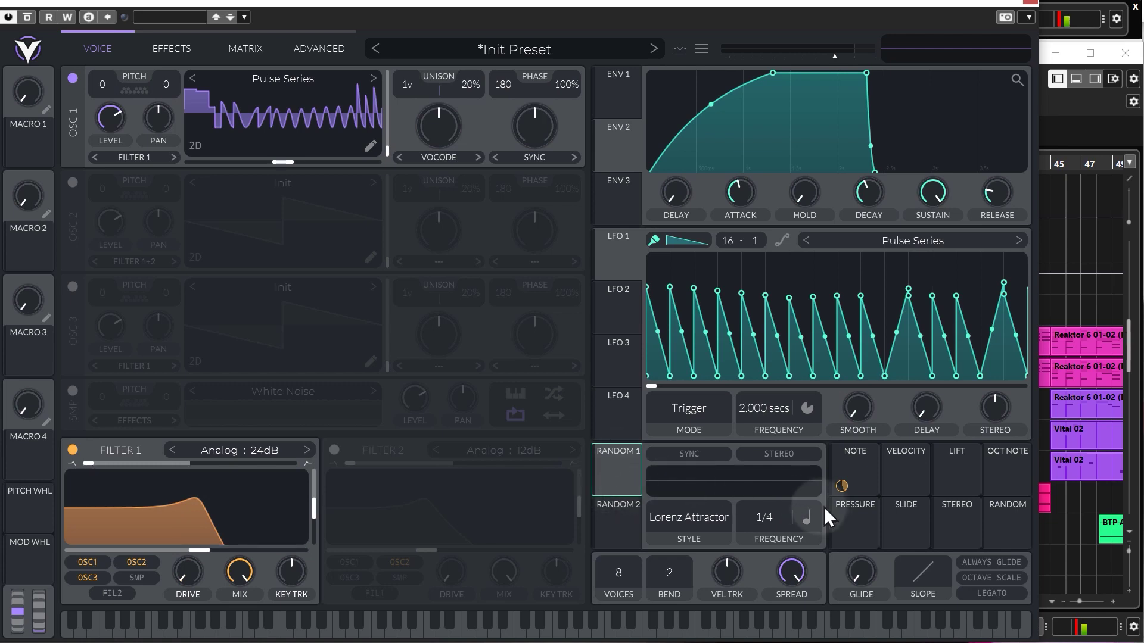
left_click(246, 627)
left_click_drag(245, 627, 107, 626)
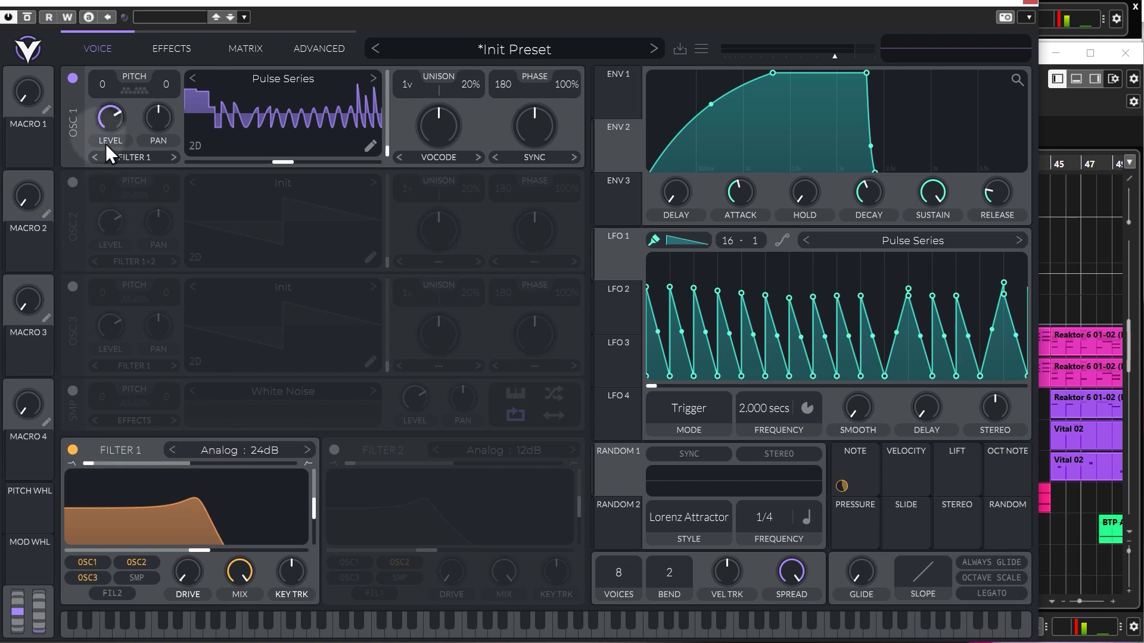
left_click(834, 477)
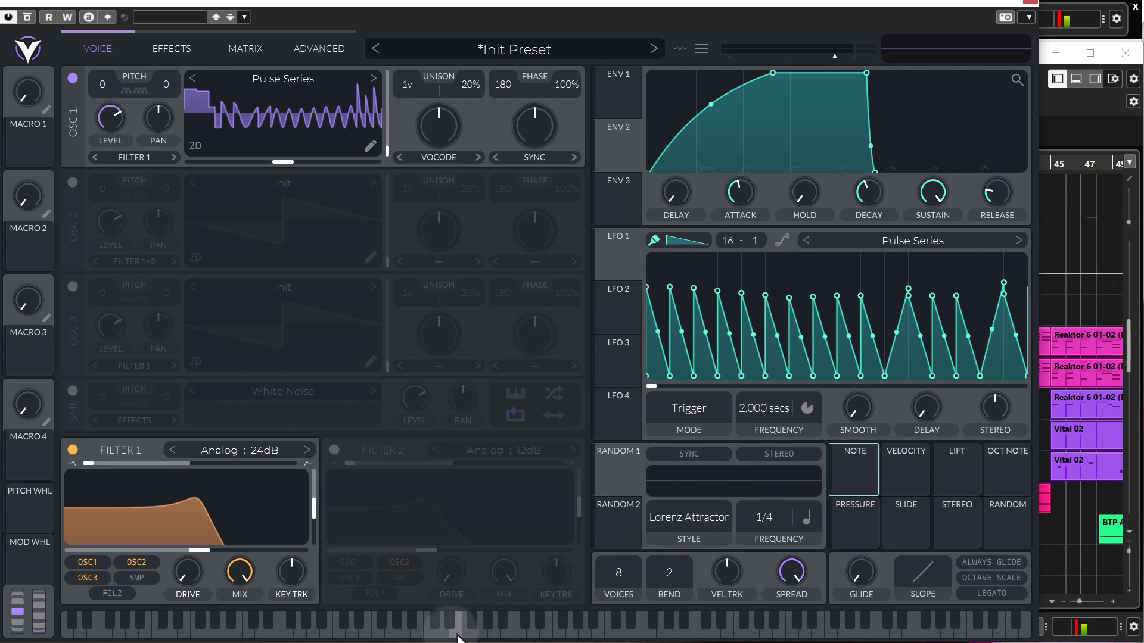
Step: Connect OCT NOTE to Filter 1 and play rising notes so the cutoff follows the pitch
left_click(430, 630)
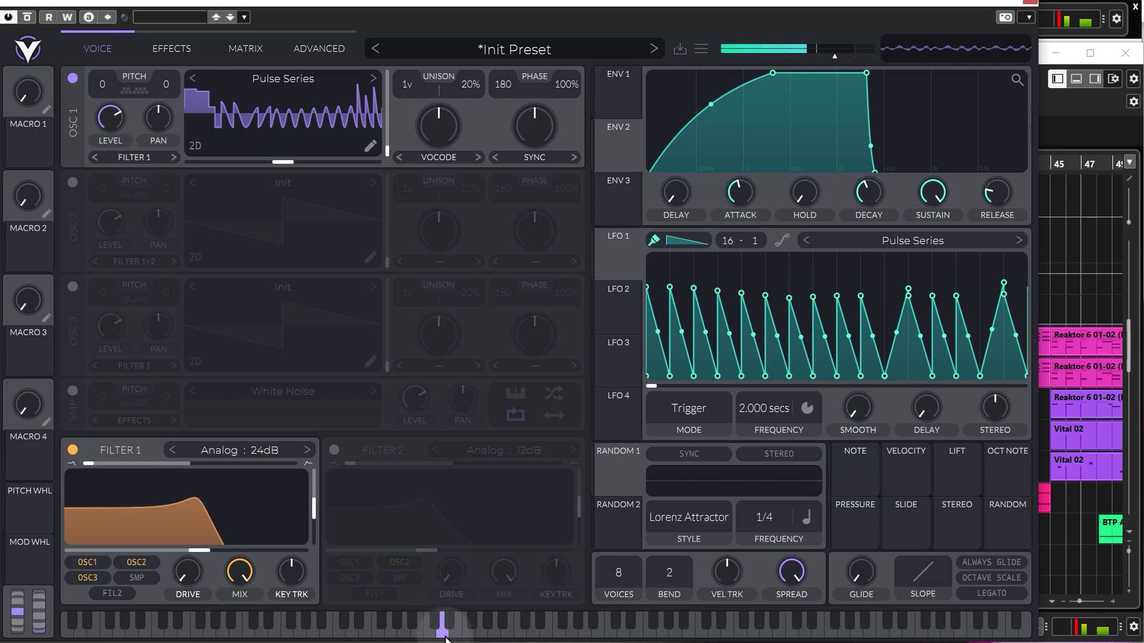
left_click(446, 631)
left_click(459, 632)
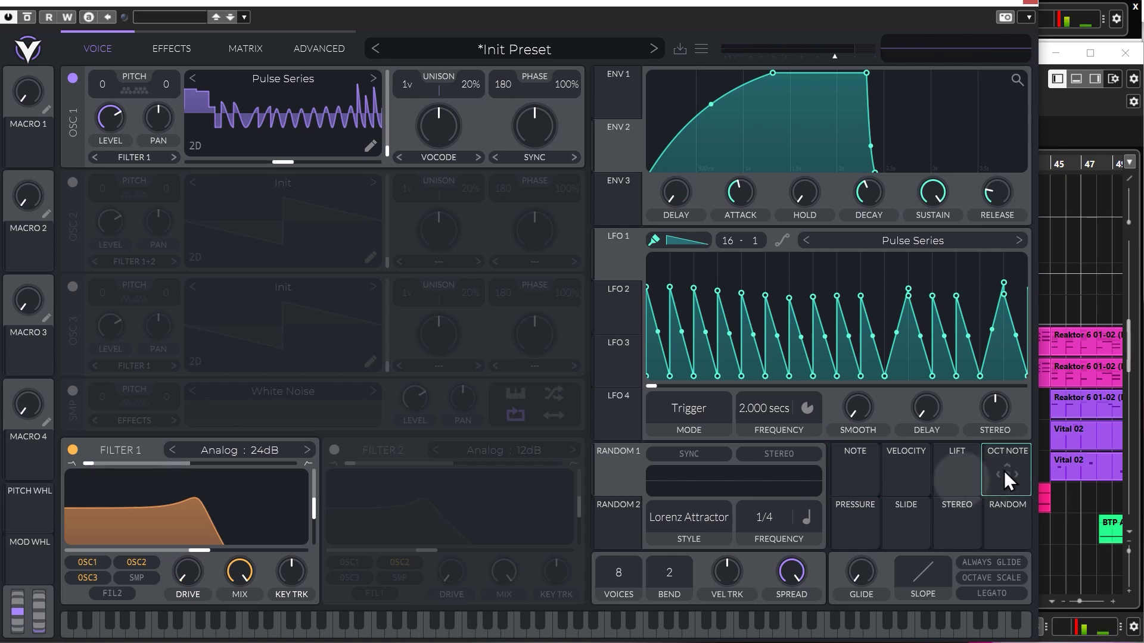
left_click_drag(1003, 471, 239, 572)
left_click(427, 632)
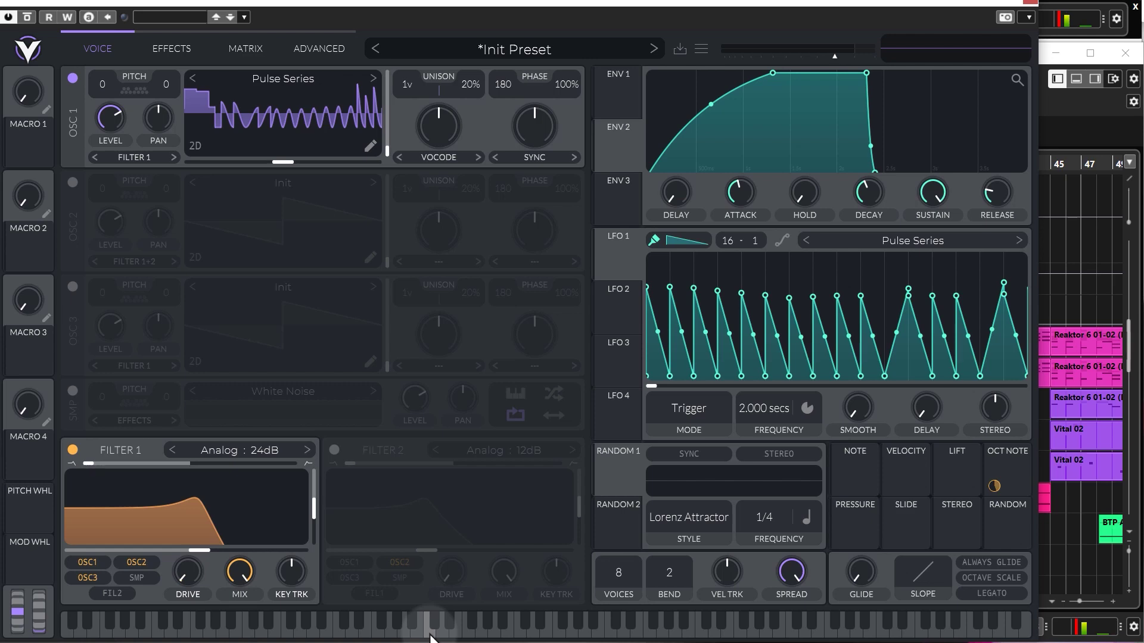
left_click(441, 632)
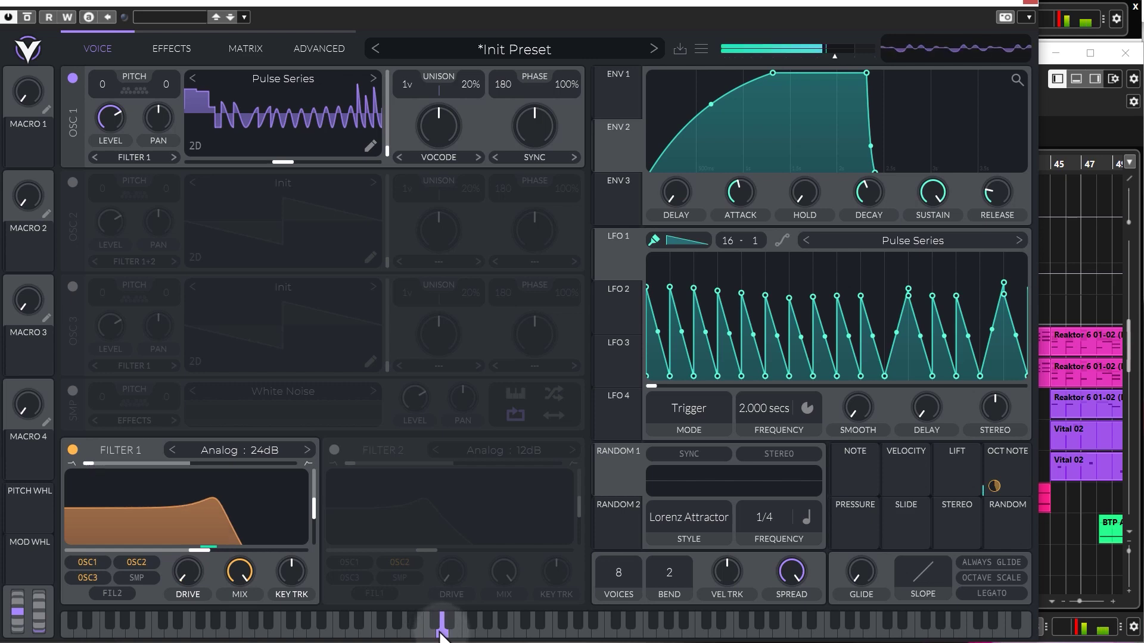
left_click_drag(442, 631, 701, 635)
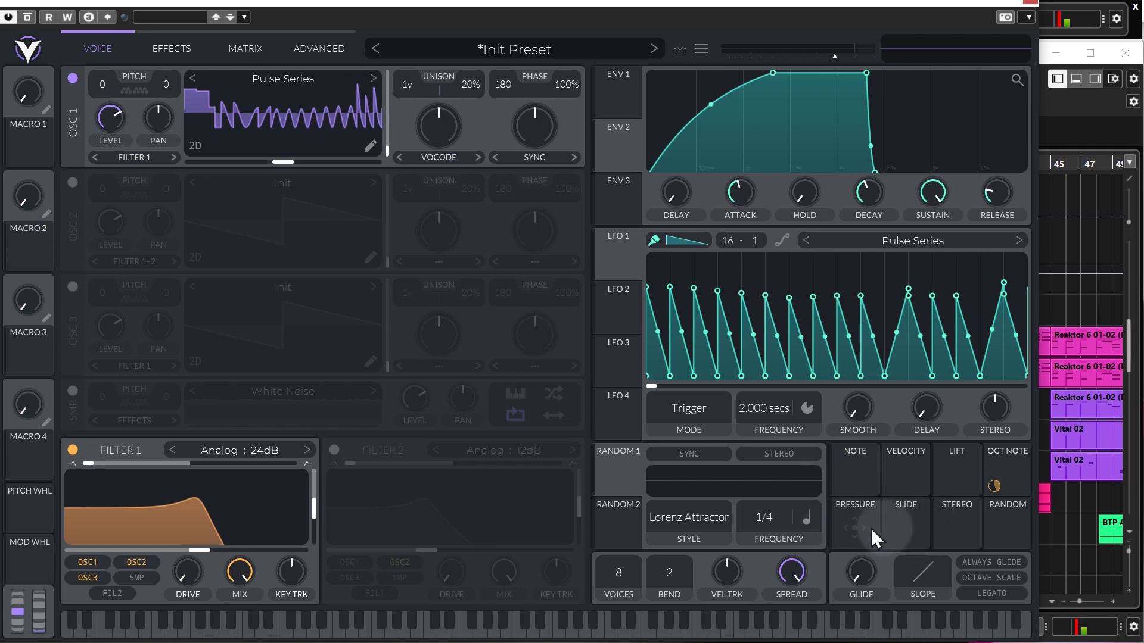
left_click_drag(913, 524, 837, 424)
Step: Route STEREO to Filter 1's cutoff, reduce its modulation amount, and raise the base cutoff
left_click_drag(960, 527, 190, 532)
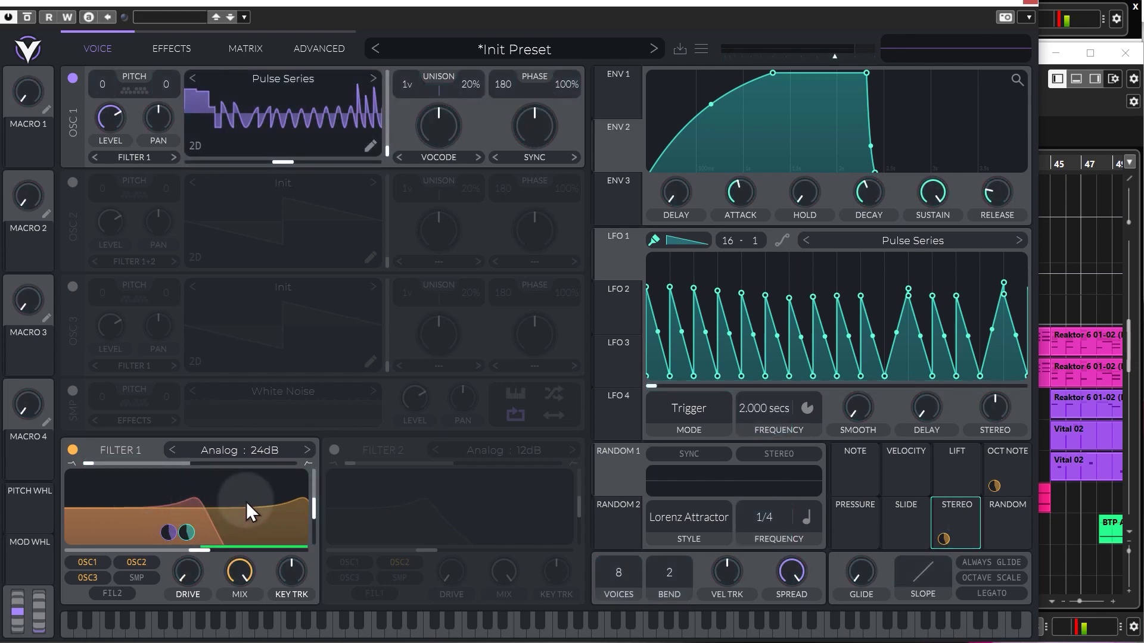
mouse_move(943, 539)
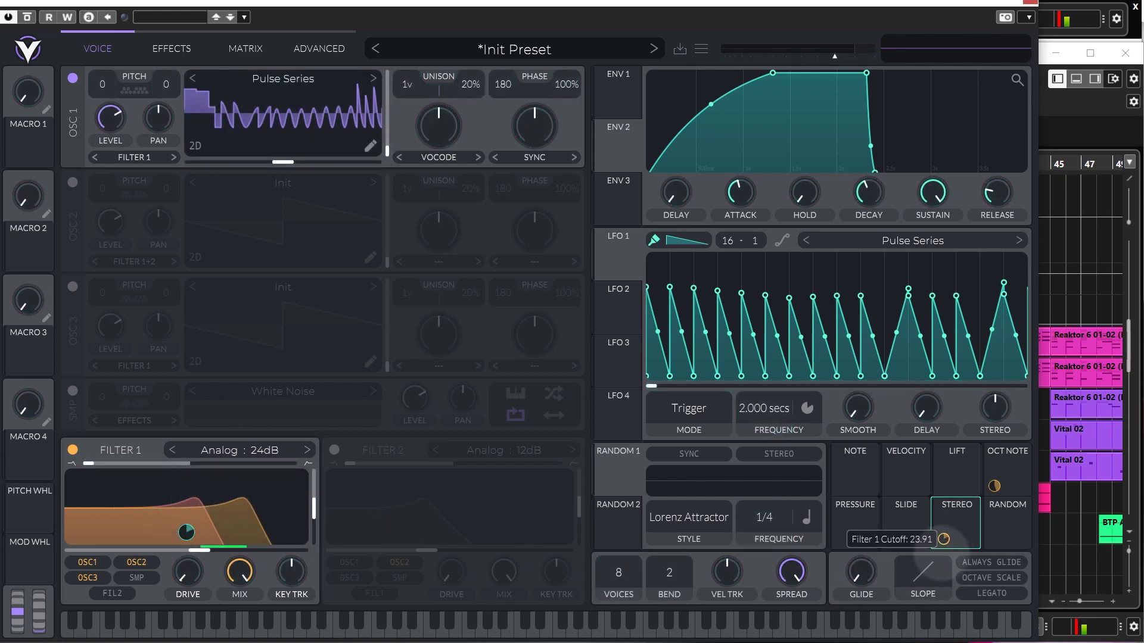
left_click_drag(944, 538, 944, 540)
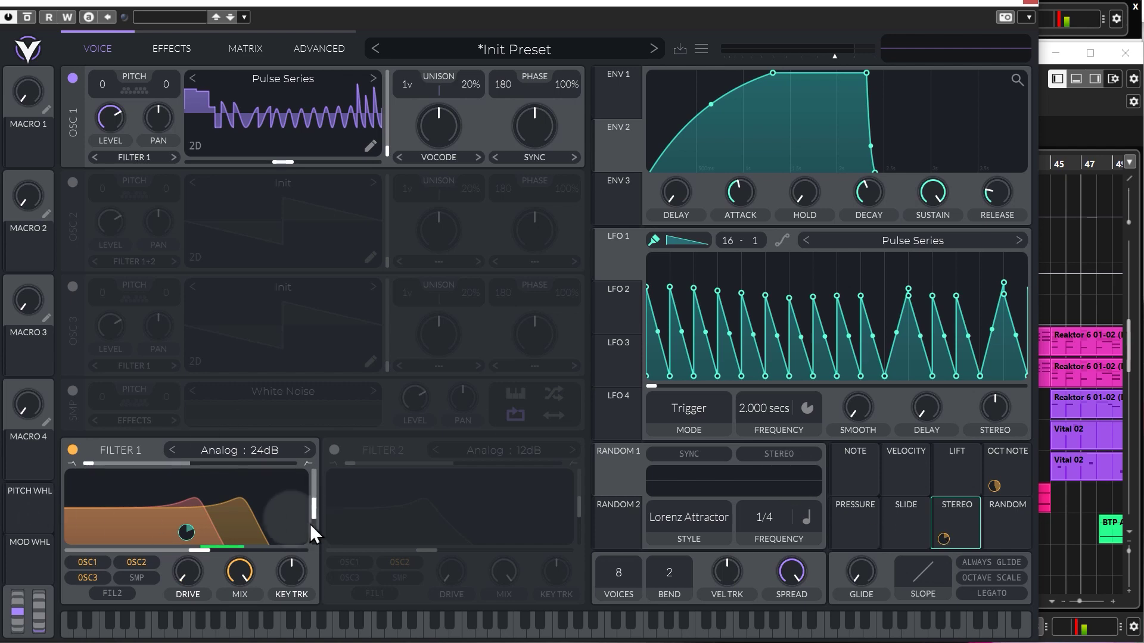
mouse_move(945, 534)
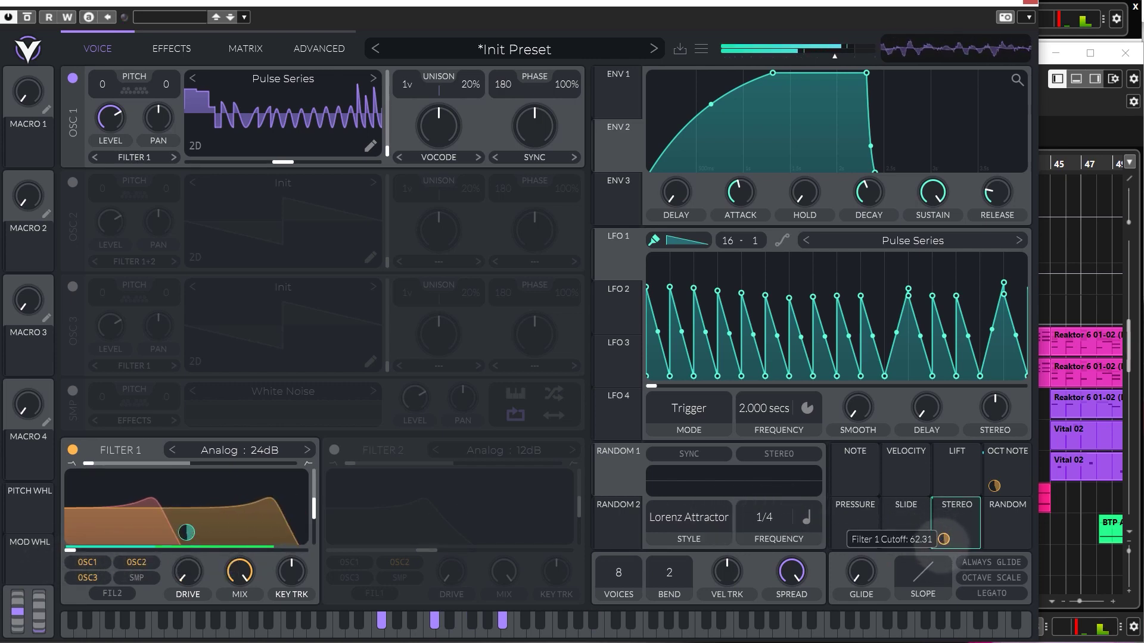
mouse_move(99, 552)
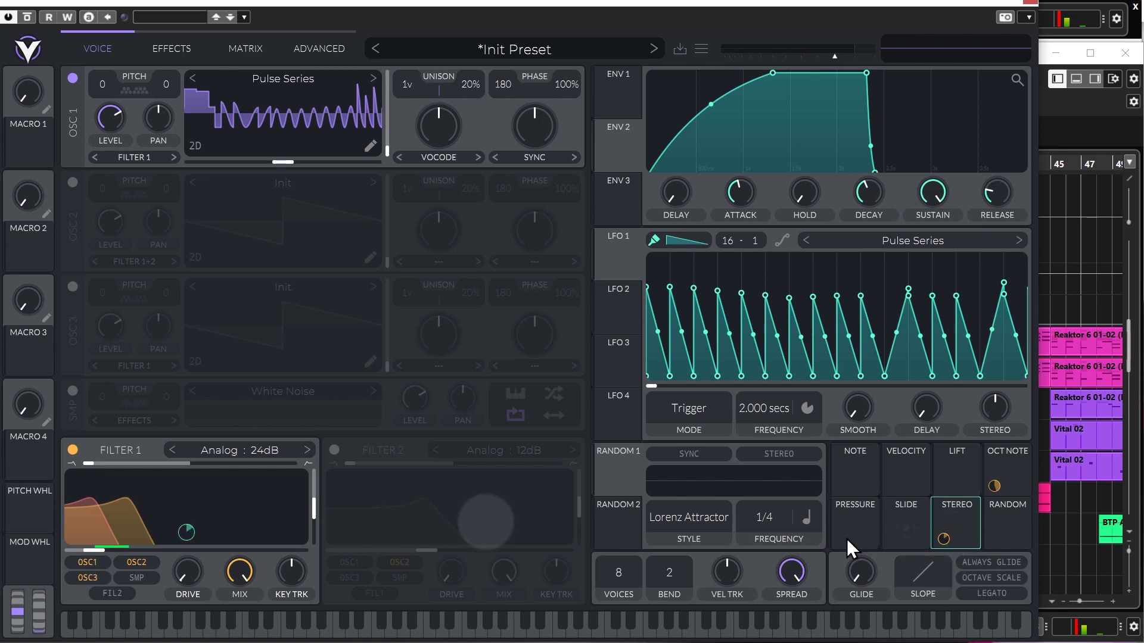
left_click_drag(91, 550, 177, 550)
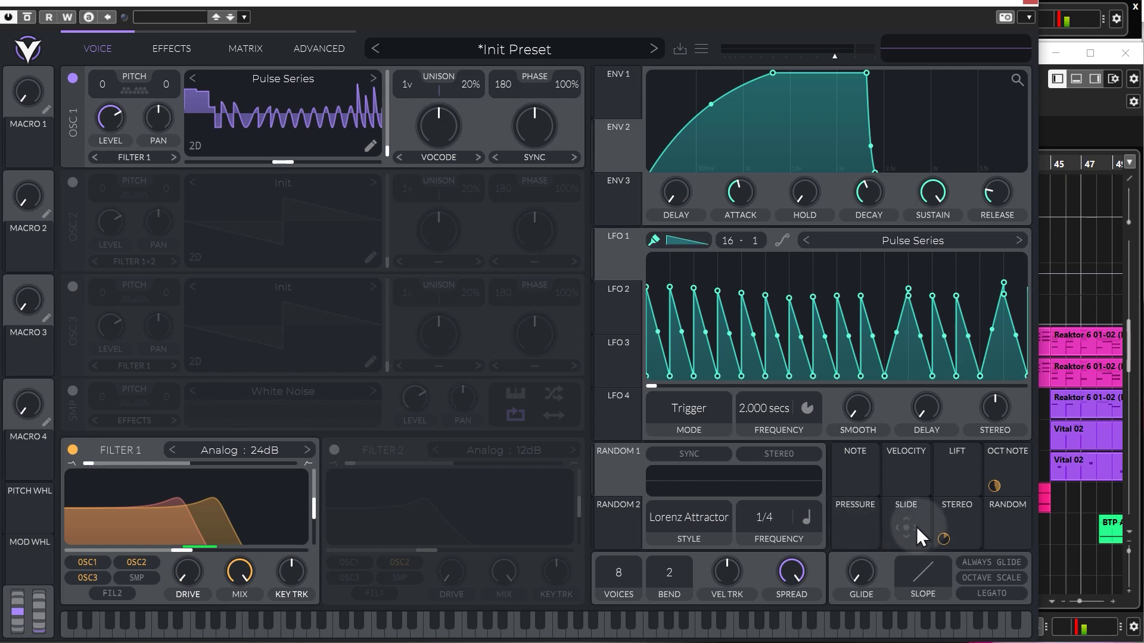
Step: Remove STEREO's filter modulation and route RANDOM to Filter 1's cutoff instead
right_click(944, 539)
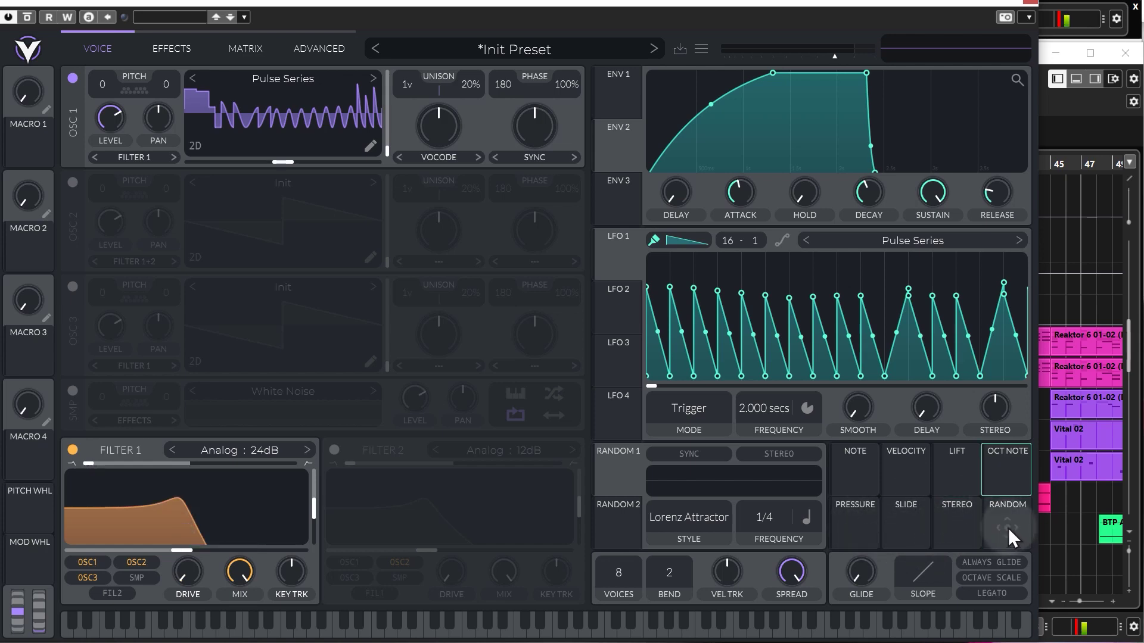
left_click_drag(1008, 528, 191, 535)
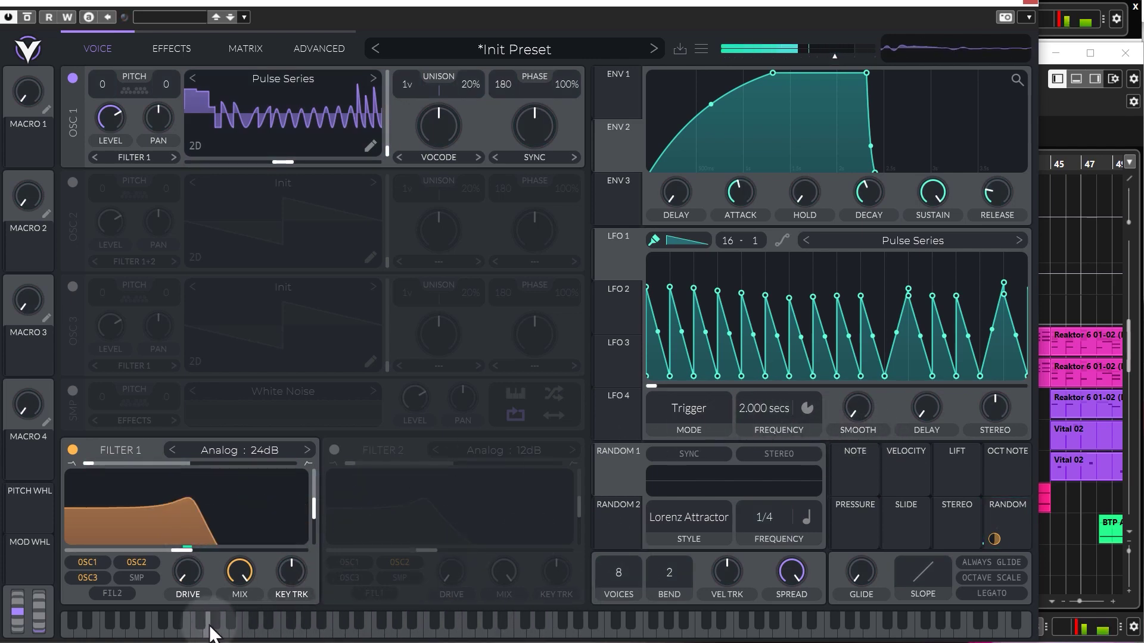
left_click(698, 622)
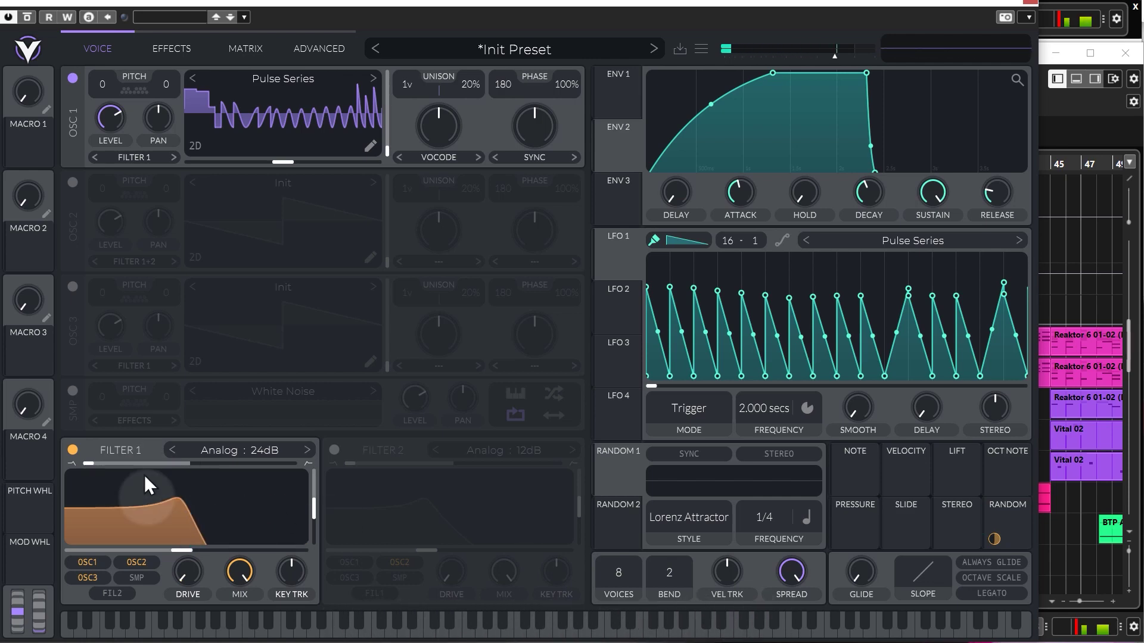
Step: Play notes while adjusting RANDOM's modulation, trimming its amount to about 11.38
mouse_move(993, 539)
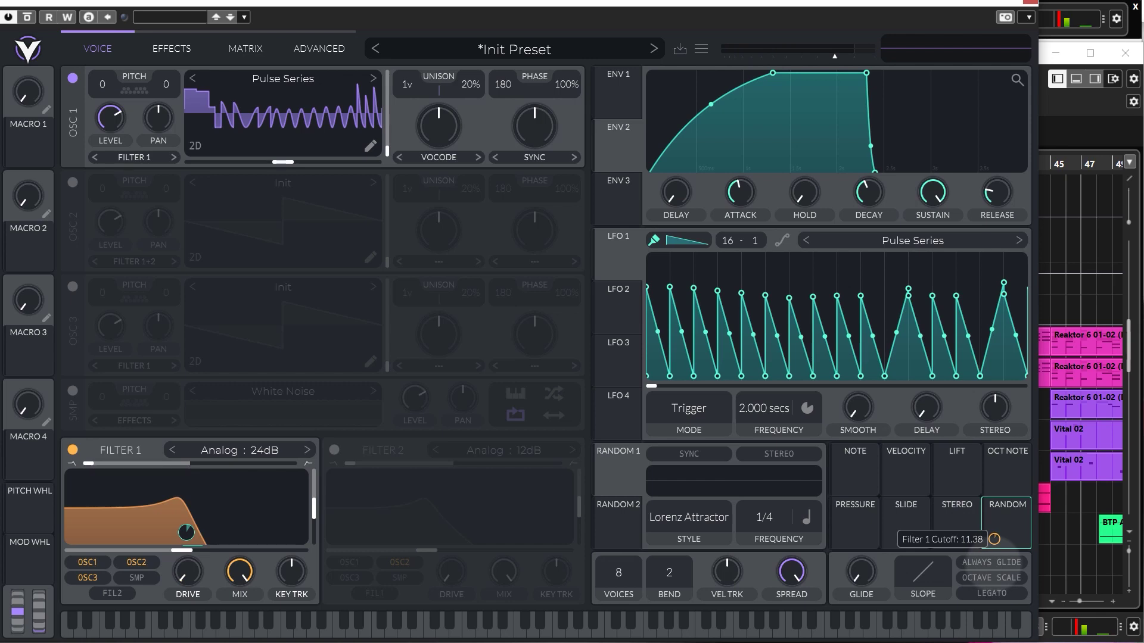
left_click(473, 632)
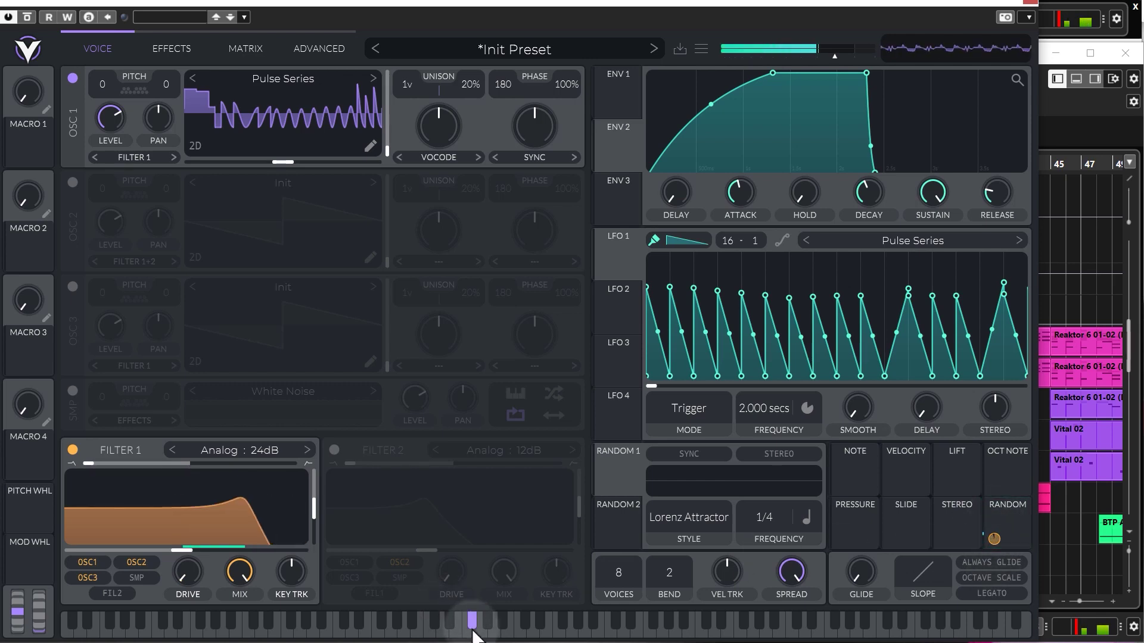
left_click_drag(993, 539, 795, 587)
left_click(669, 622)
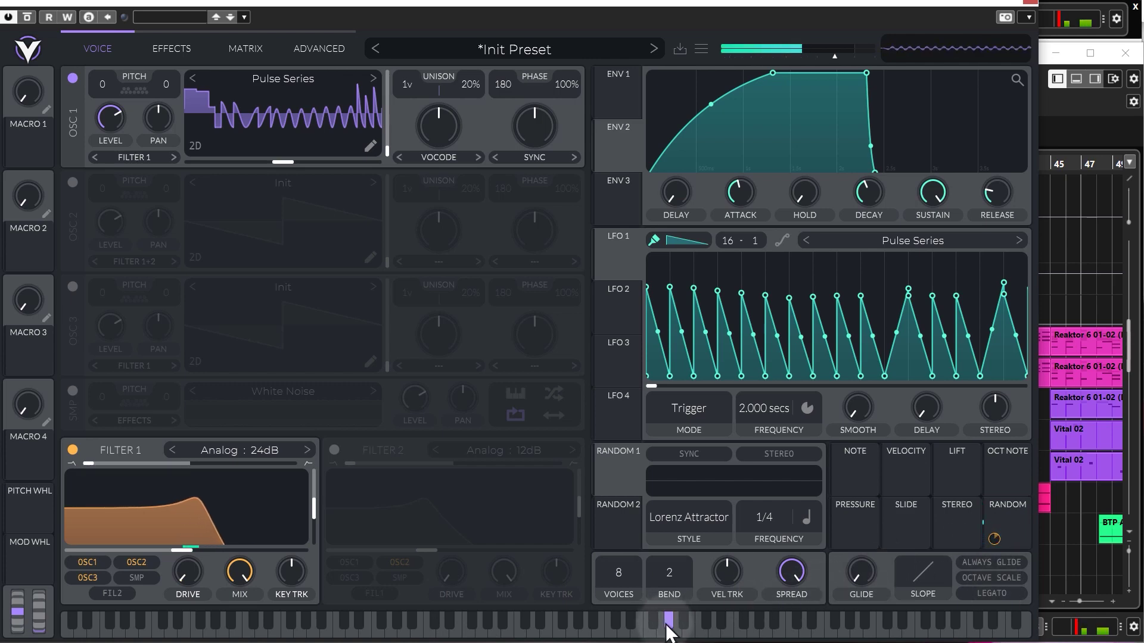
left_click_drag(993, 539, 627, 460)
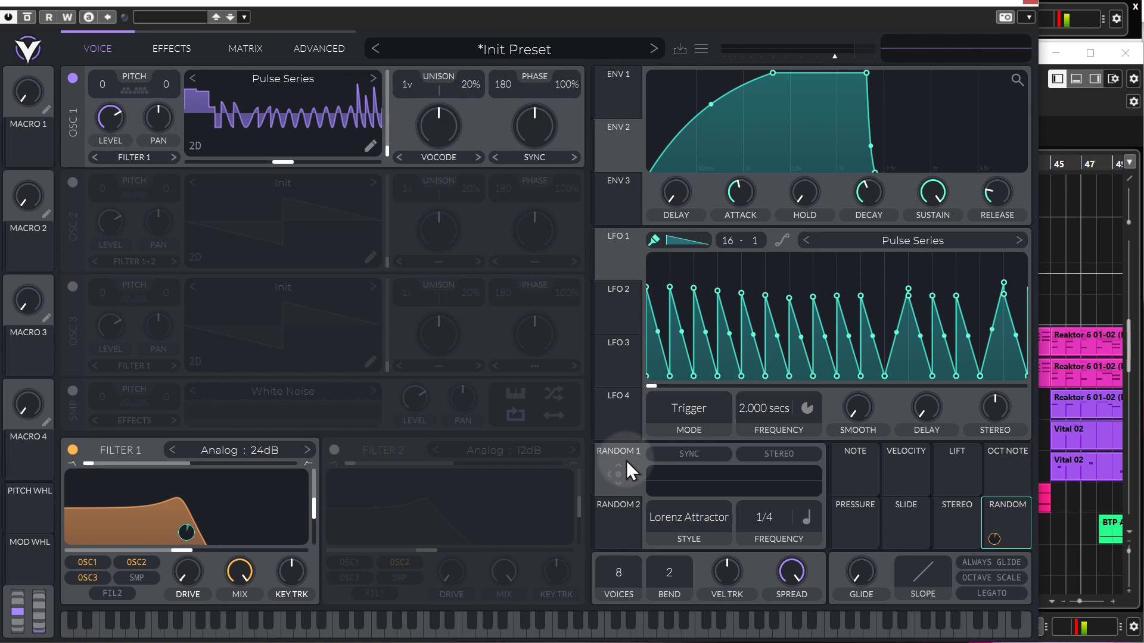